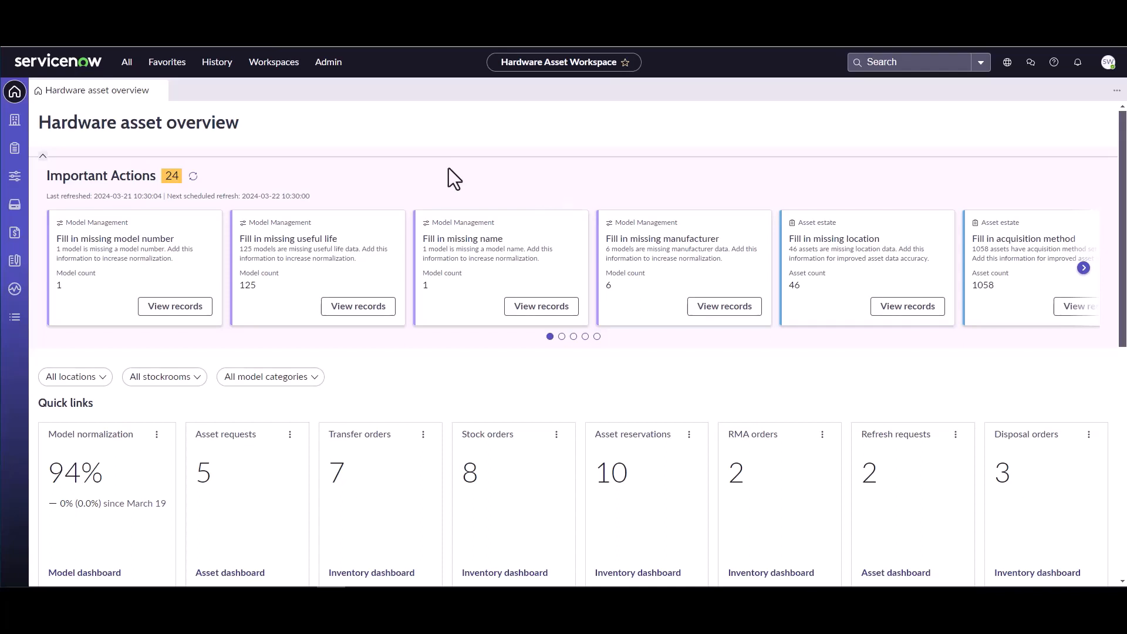
Filter the application navigator for "asset" and open the Asset-CI Field Mappings list
click(125, 72)
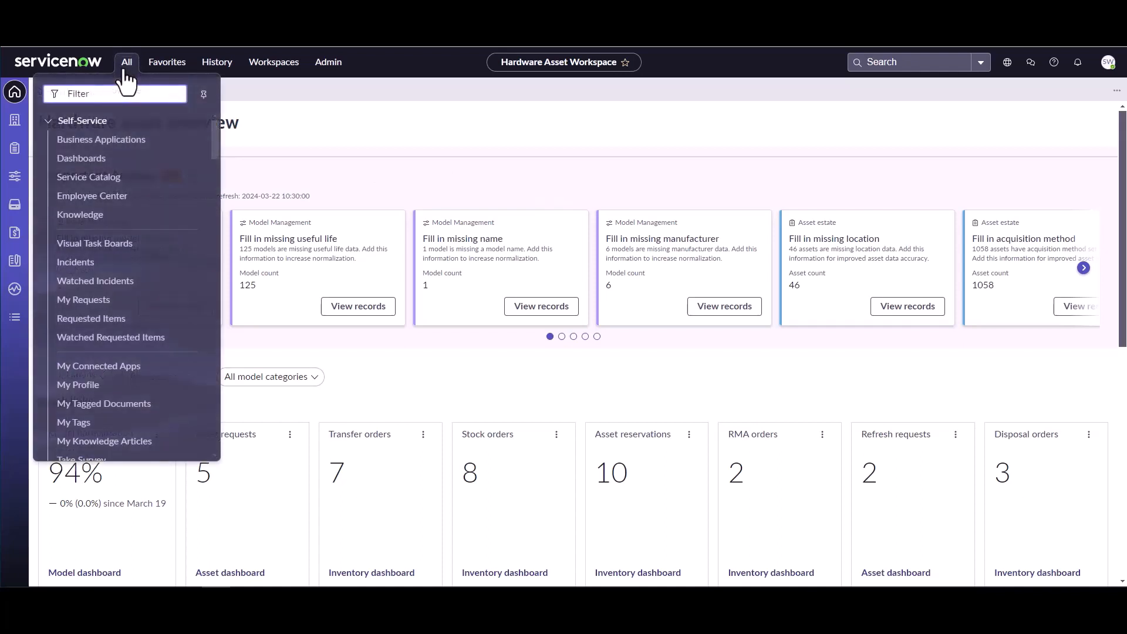
text(asset)
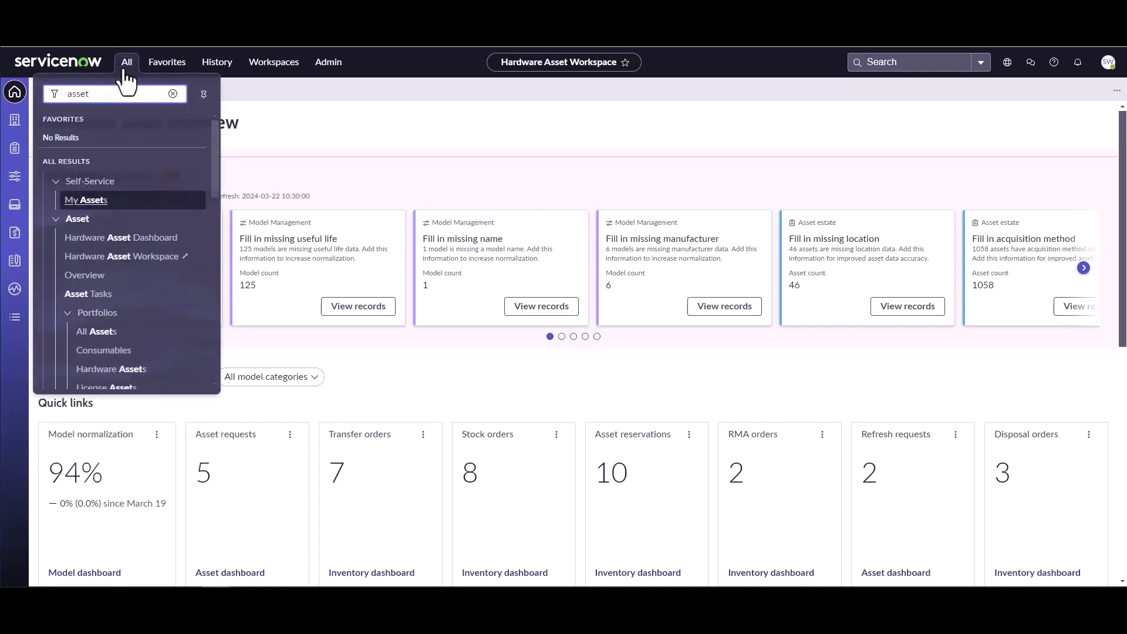
scroll(108, 240, down, 5)
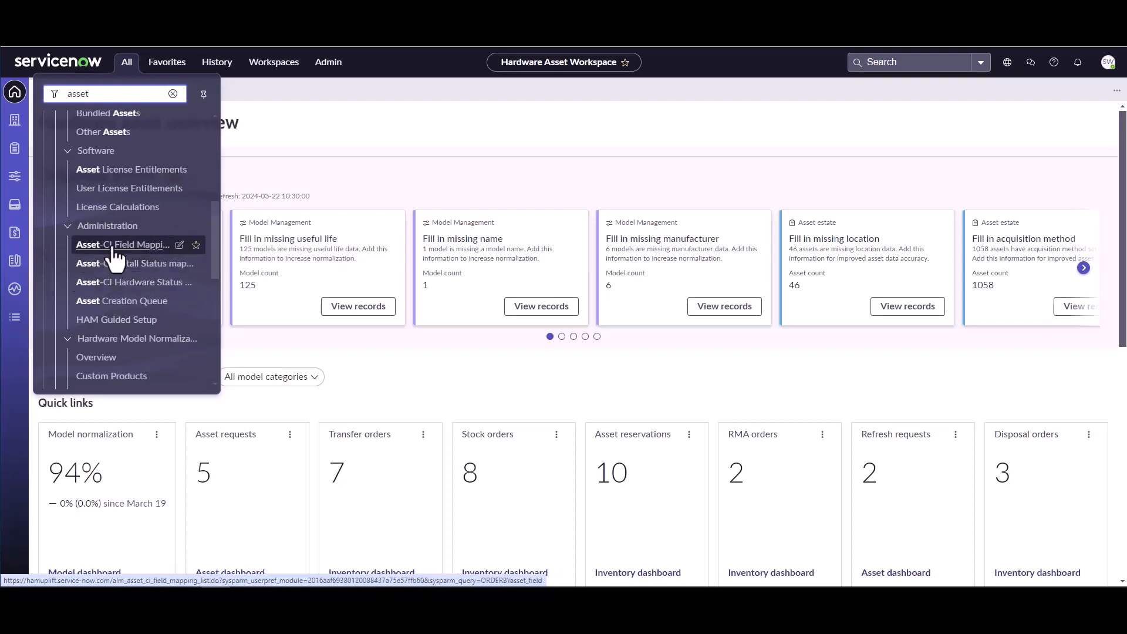
click(117, 247)
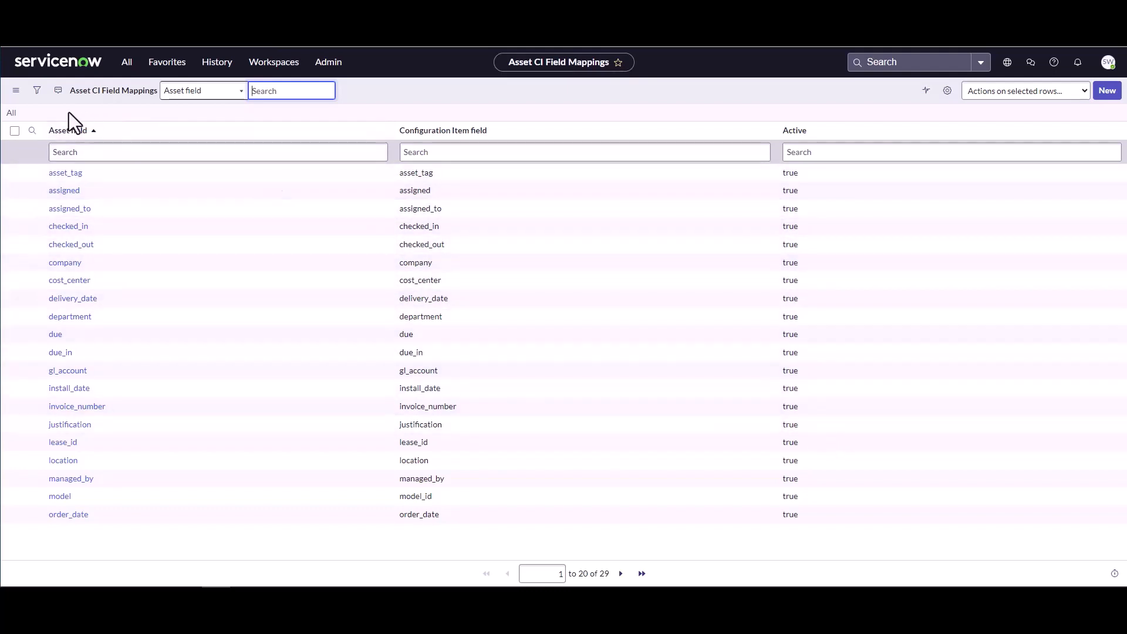
View the Asset-CI install status and hardware state mappings, removing the "Out of the box = false" filter from each list
click(126, 62)
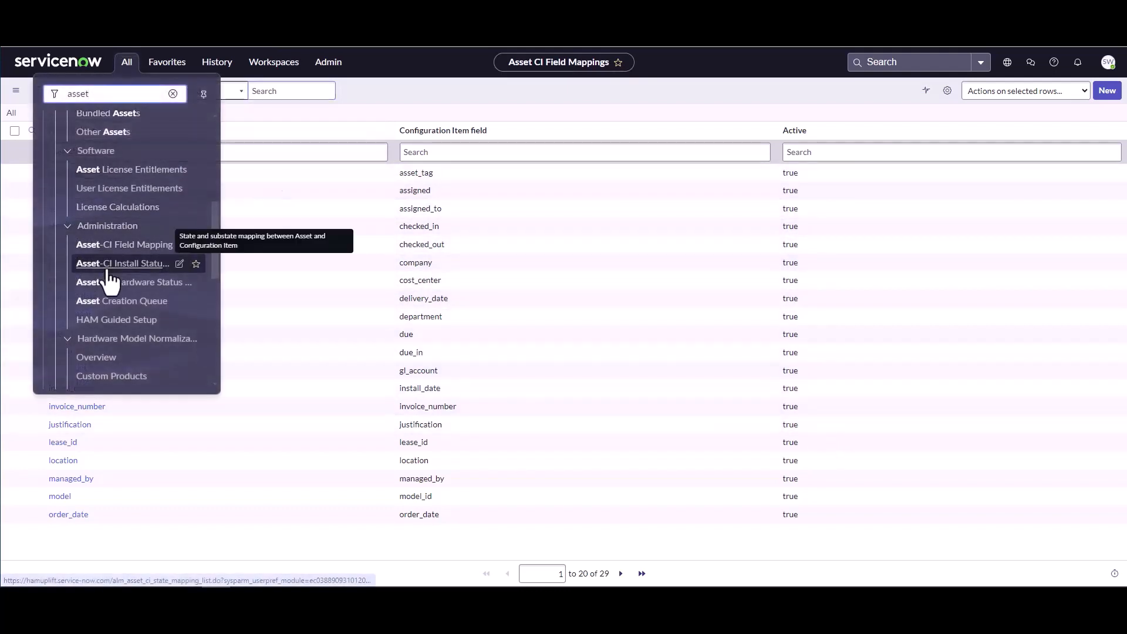
click(109, 270)
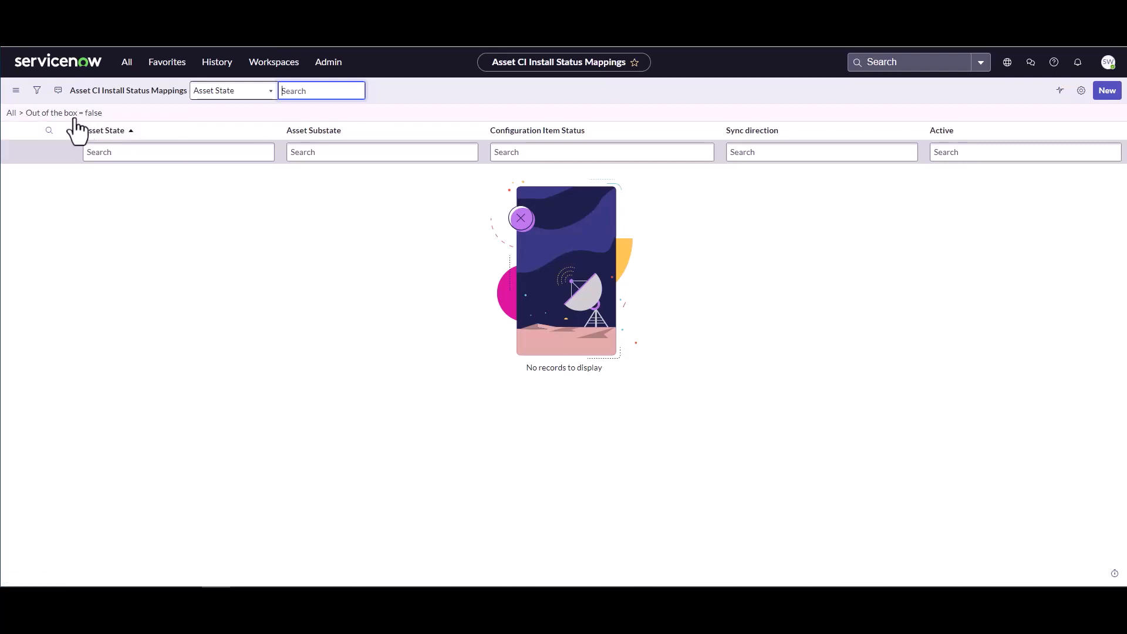
click(21, 113)
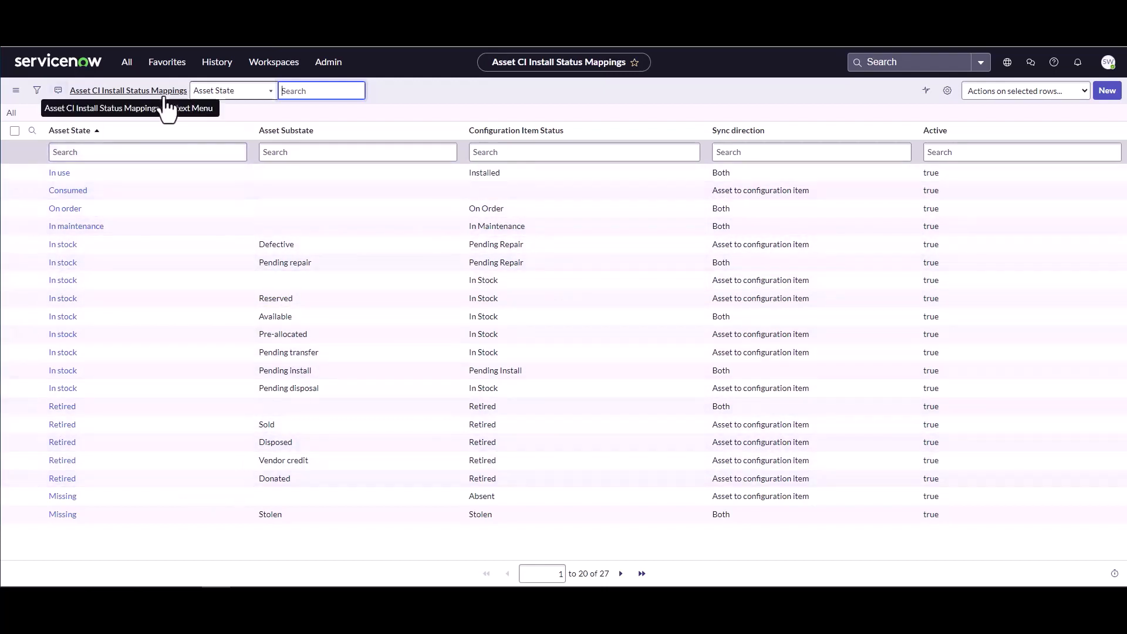
click(123, 69)
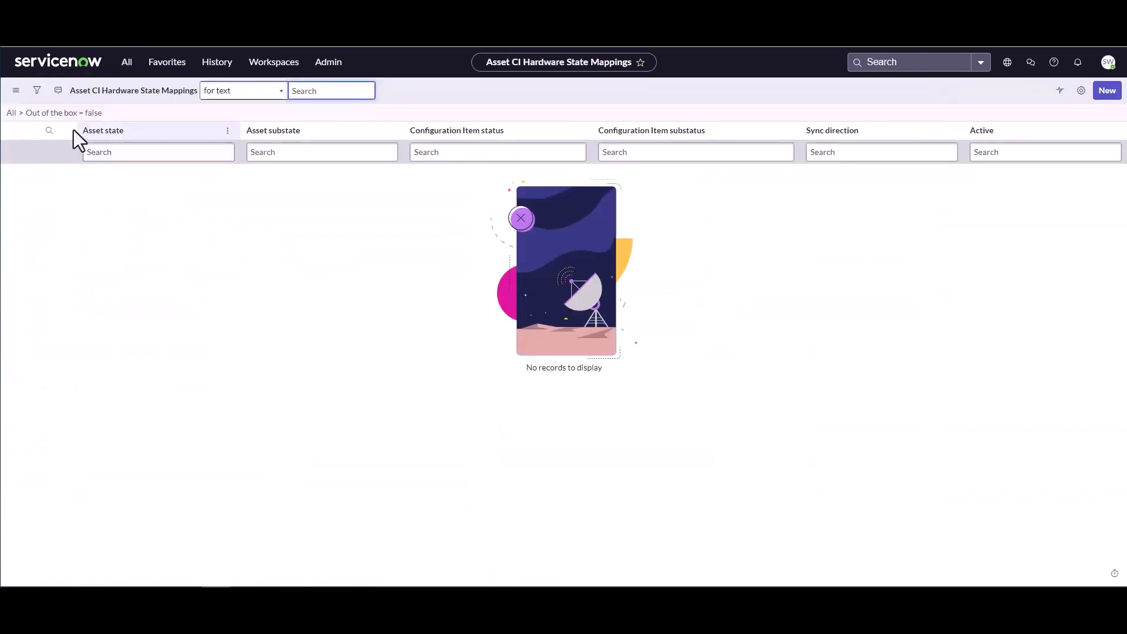
click(22, 113)
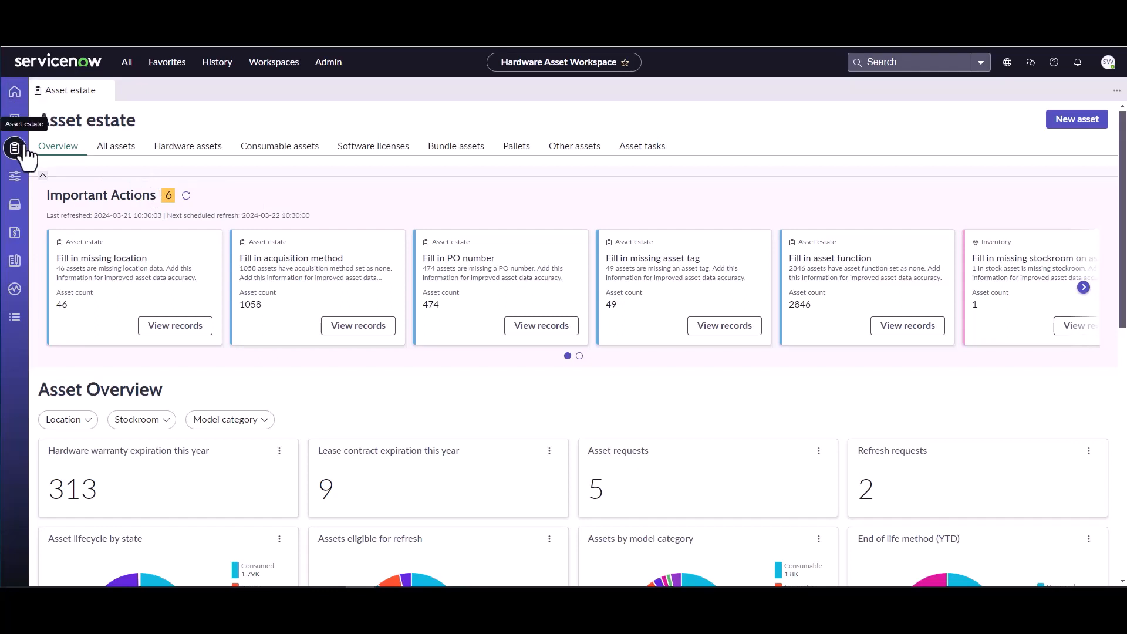
Open the MS100314 Microsoft Surface Pro 4 Laptop record from the hardware assets in the asset estate
click(176, 159)
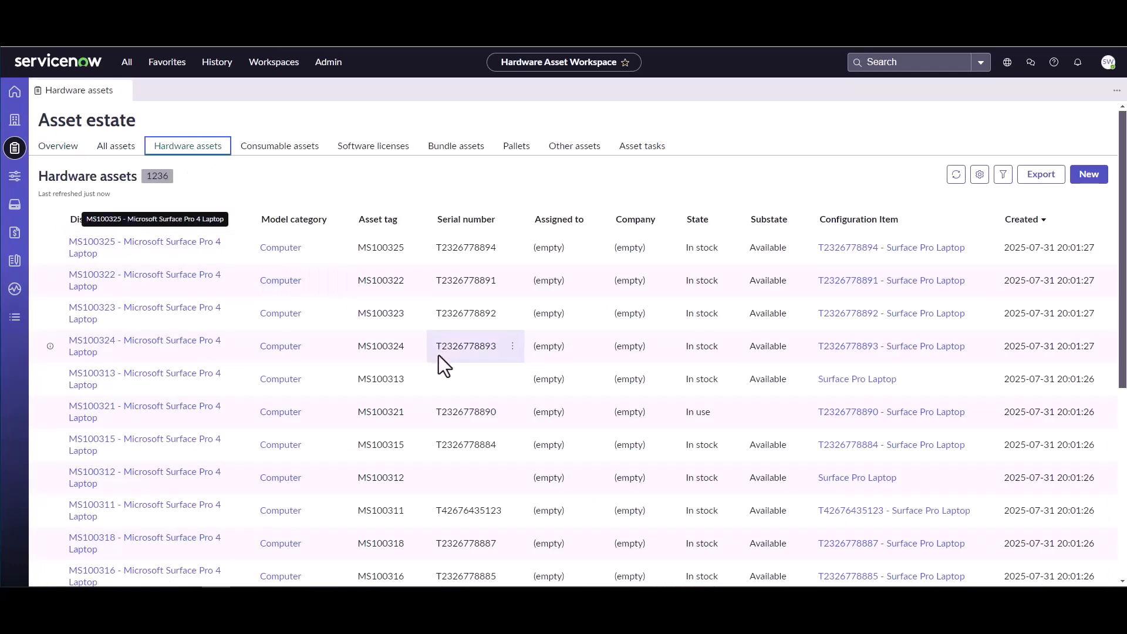
scroll(322, 449, down, 4)
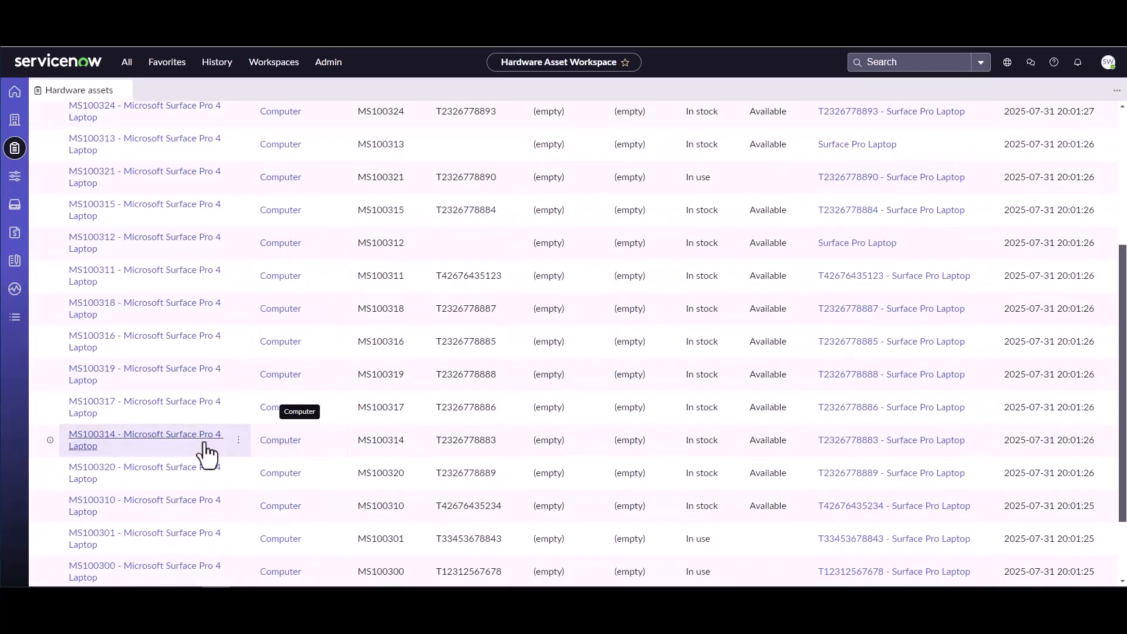
click(140, 439)
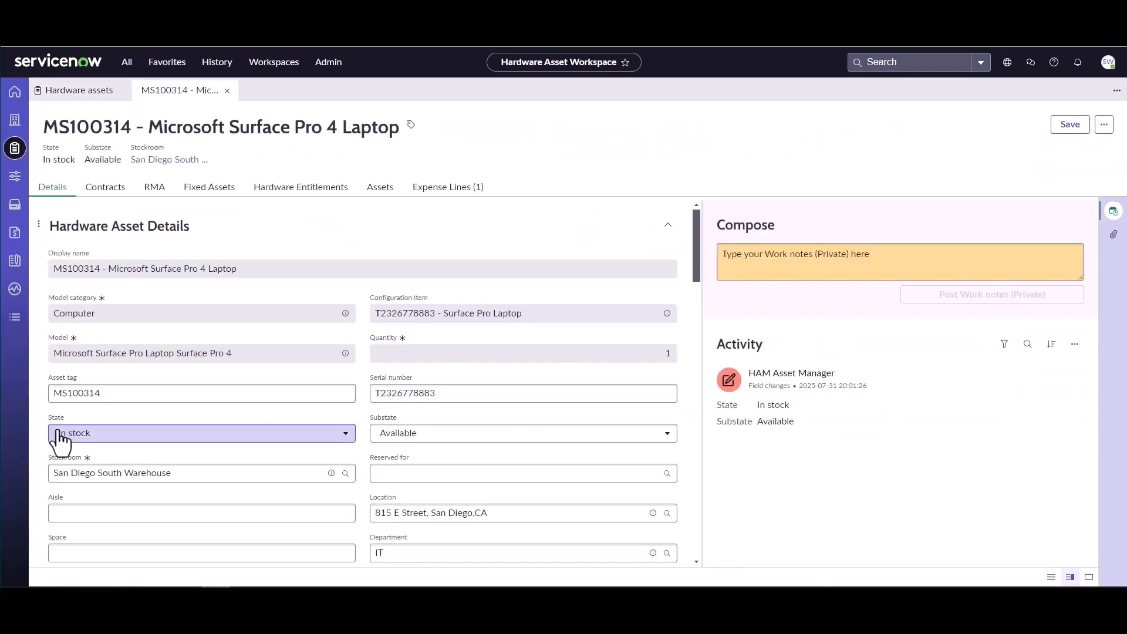
Copy the laptop asset's serial number and open the Computers list with cmdb_ci_computer.LIST
double_click(444, 397)
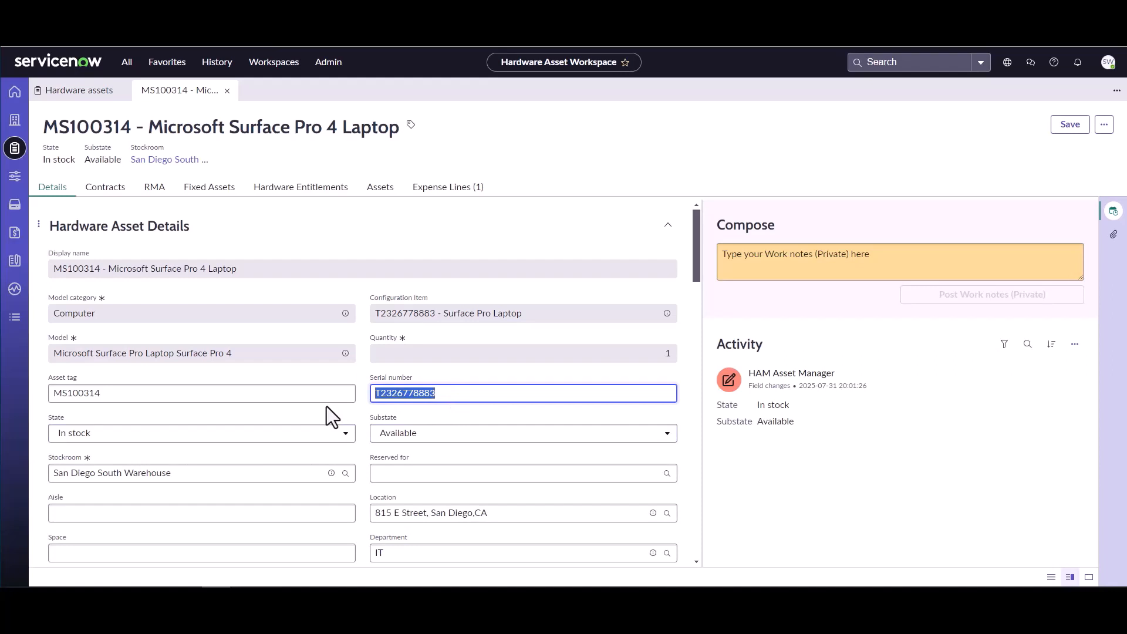
click(123, 60)
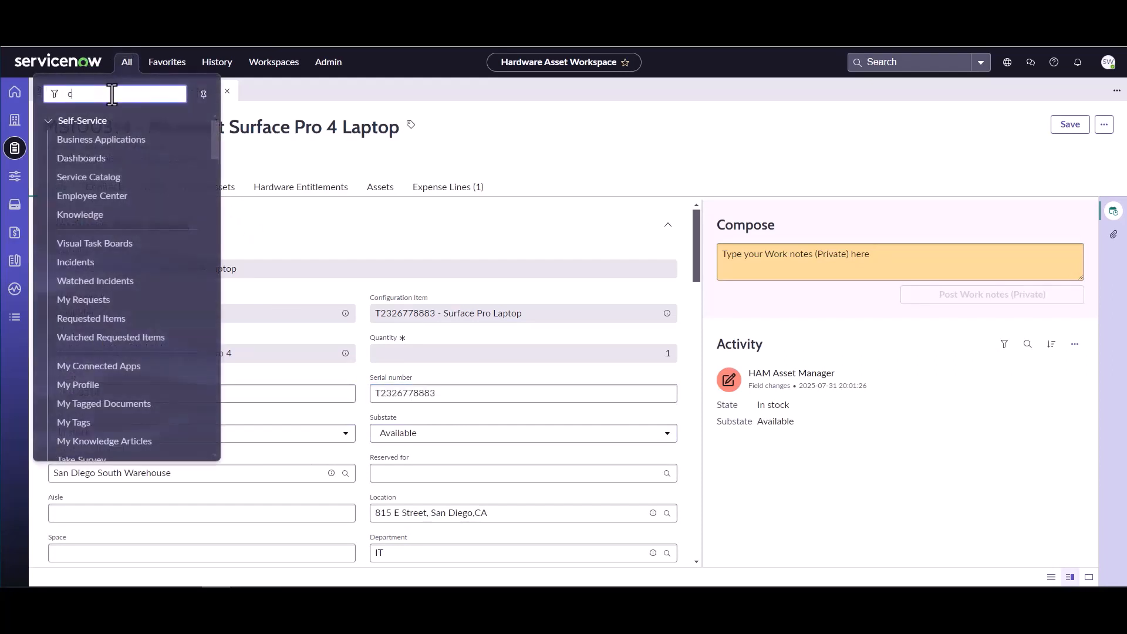
text(cmdb_d)
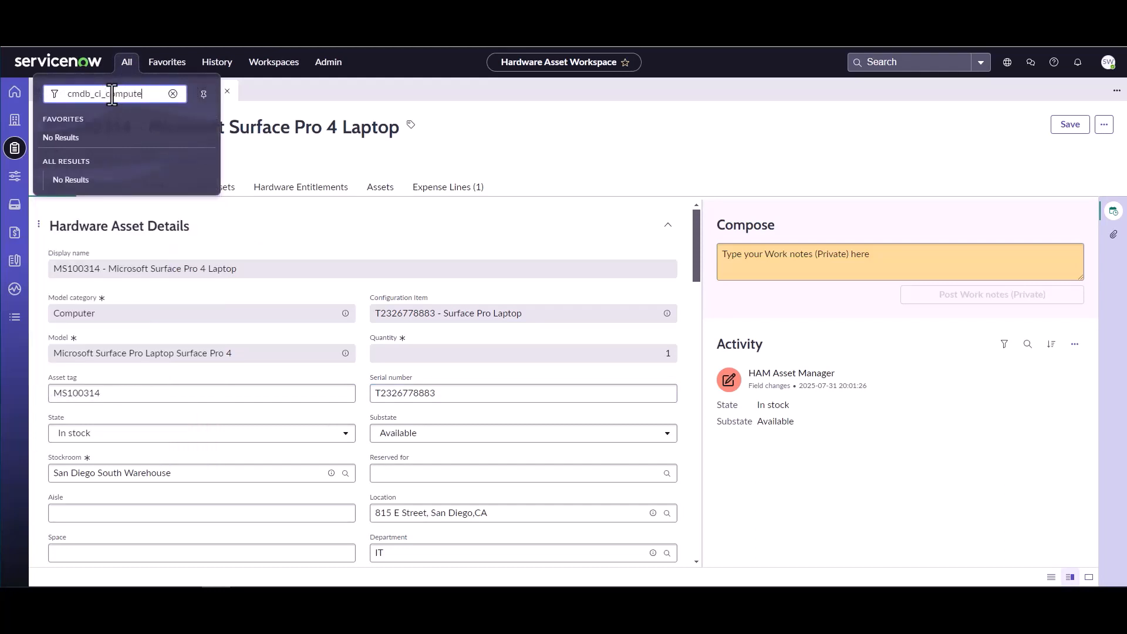
text(i_computer.LIST)
key(Return)
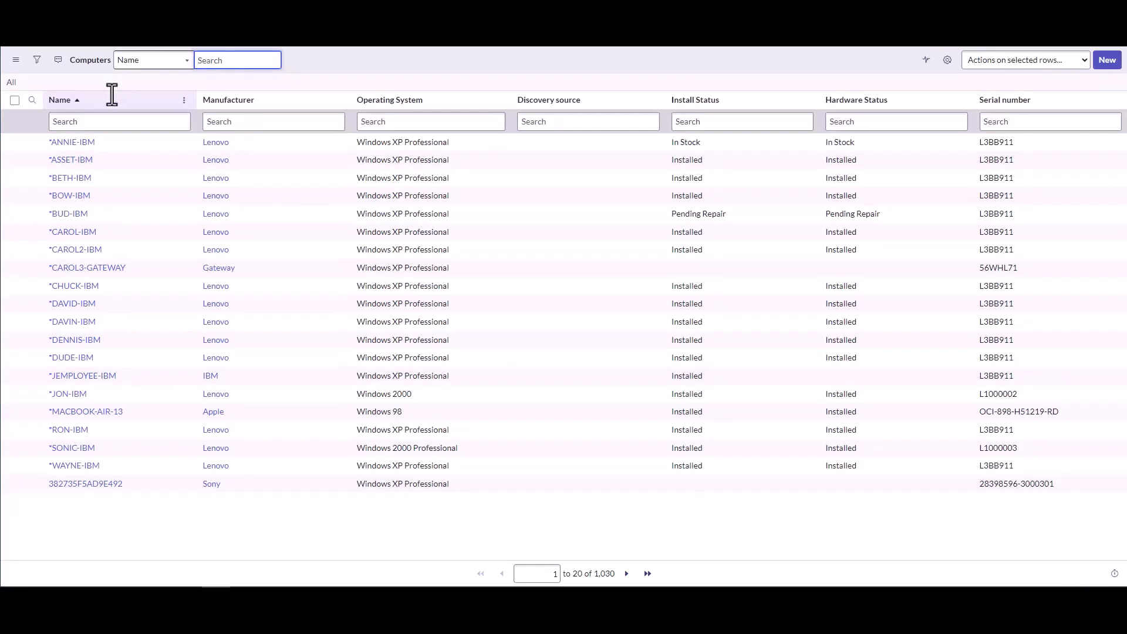
Filter the Computers list by the copied serial number and open the matching Surface Pro Laptop configuration item
click(989, 121)
key(ctrl+v)
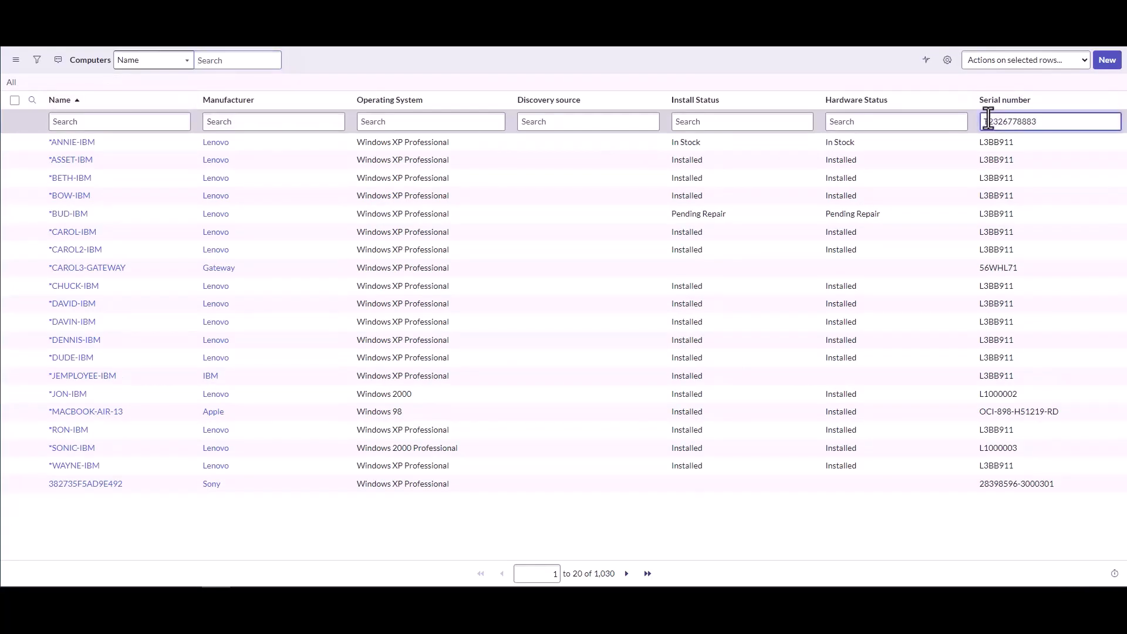
key(Return)
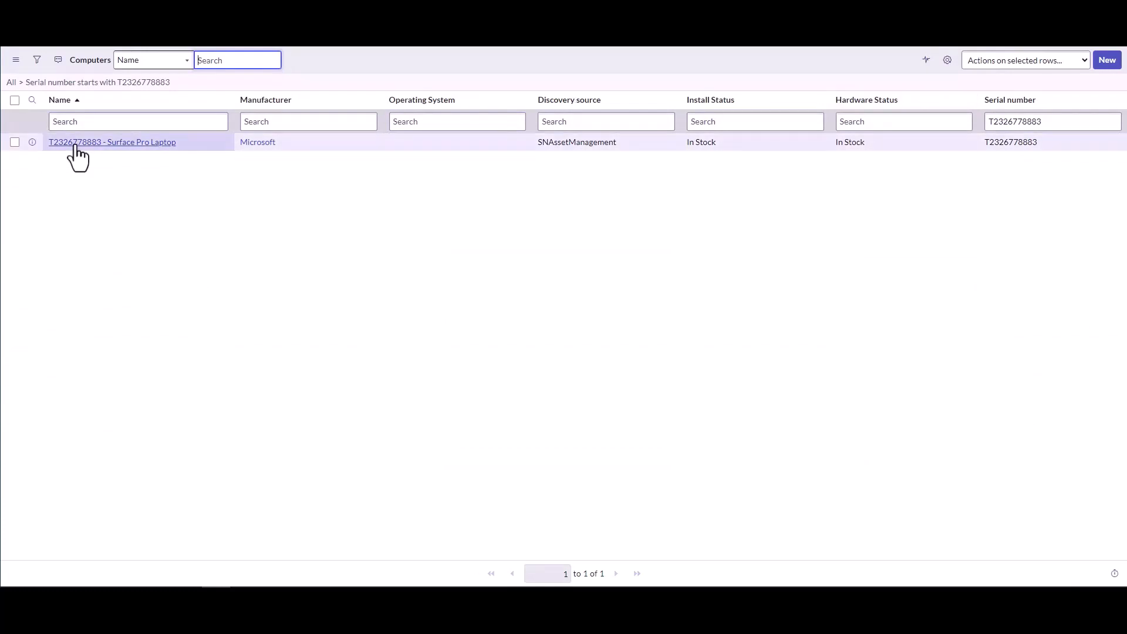
click(76, 146)
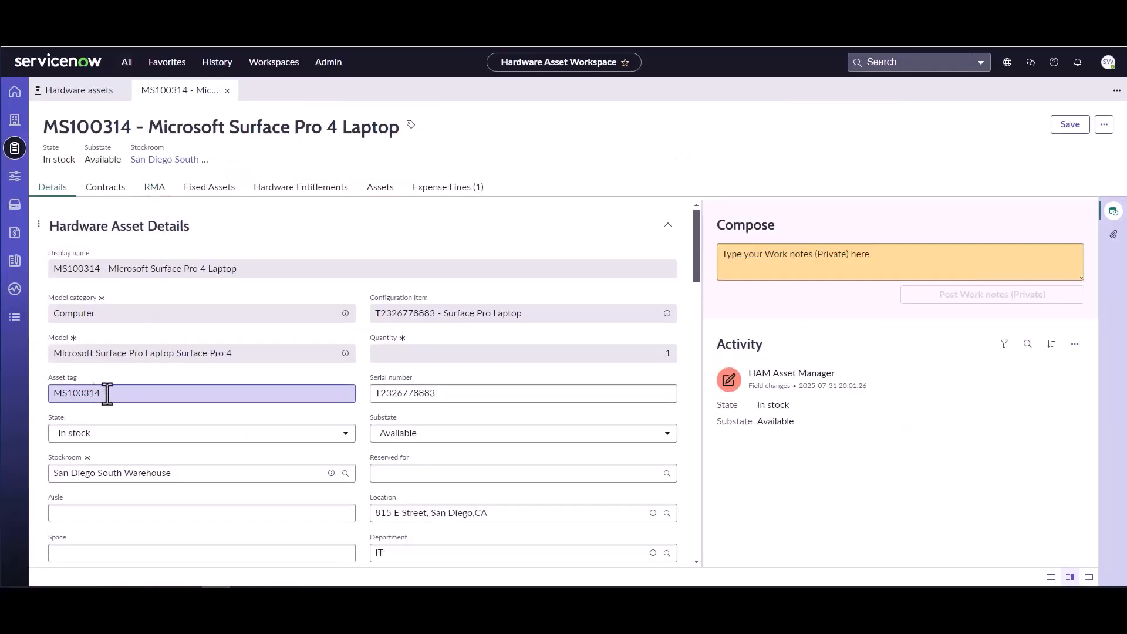
Set the state of hardware asset MS100314 to In use and save the record
click(160, 434)
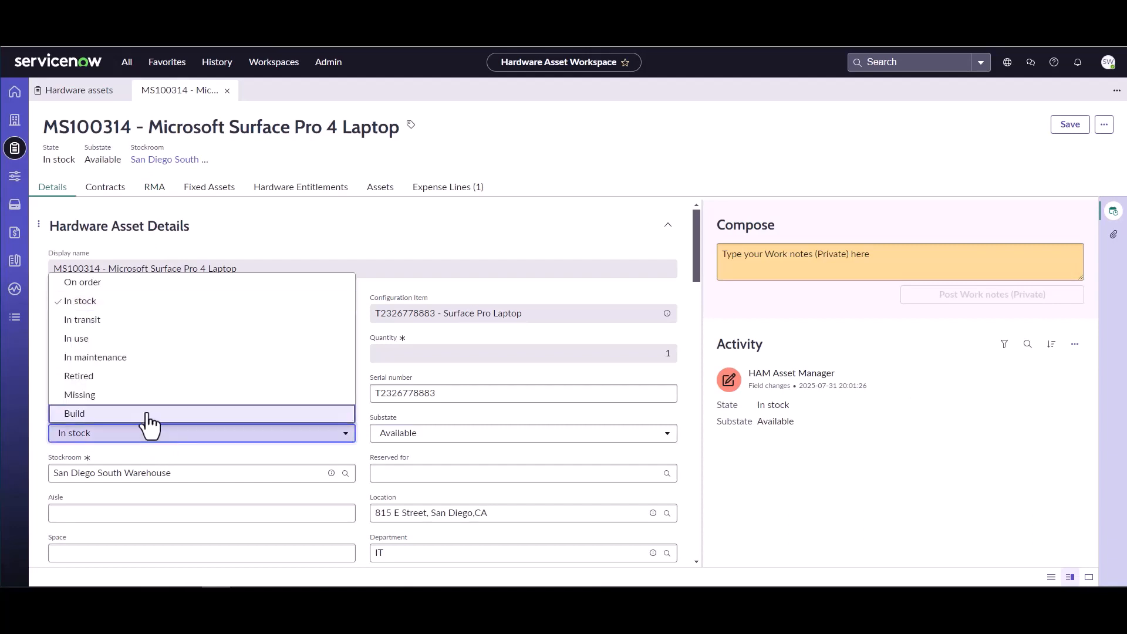
click(136, 346)
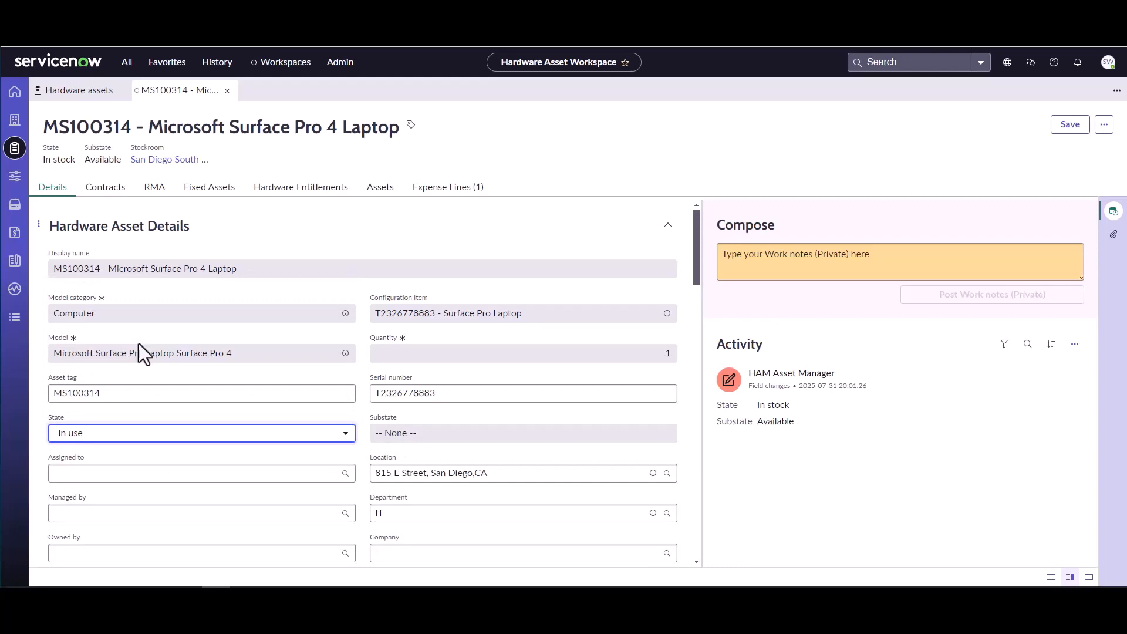
right_click(611, 121)
click(1065, 128)
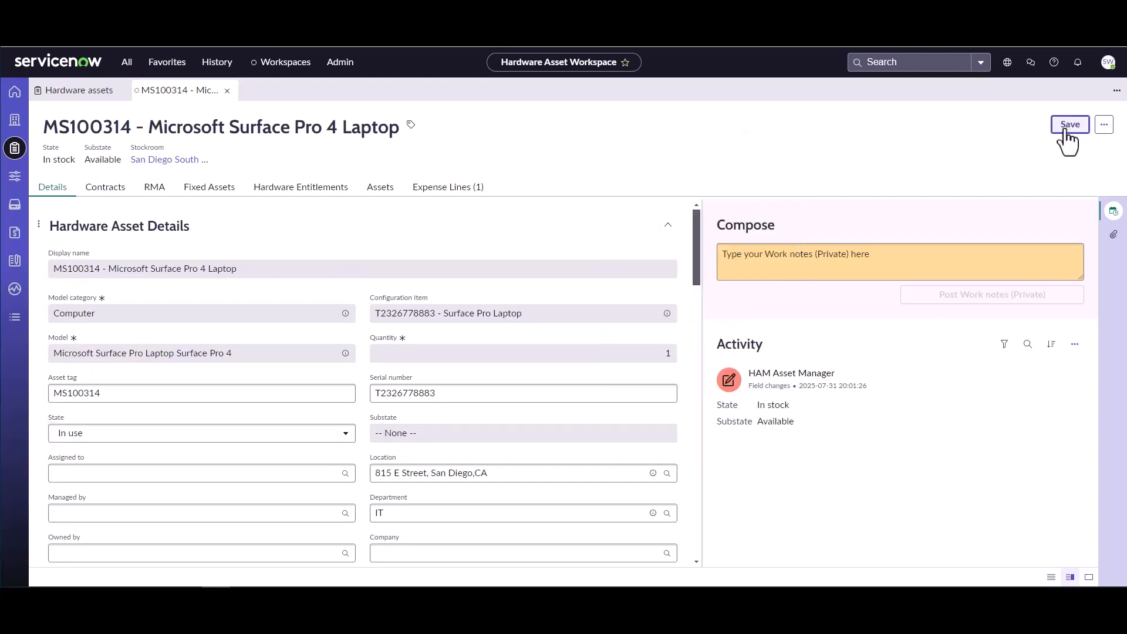
click(1066, 128)
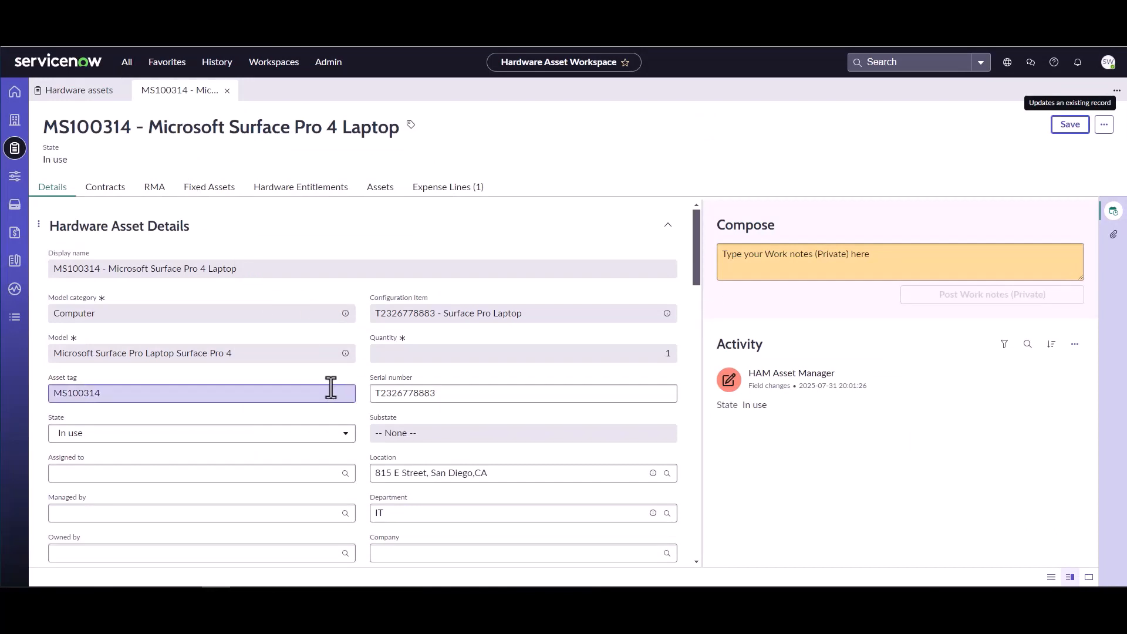
Set the asset's warranty expiration in the Contracts section to 2024-03-21 and save the record
scroll(331, 388, down, 2)
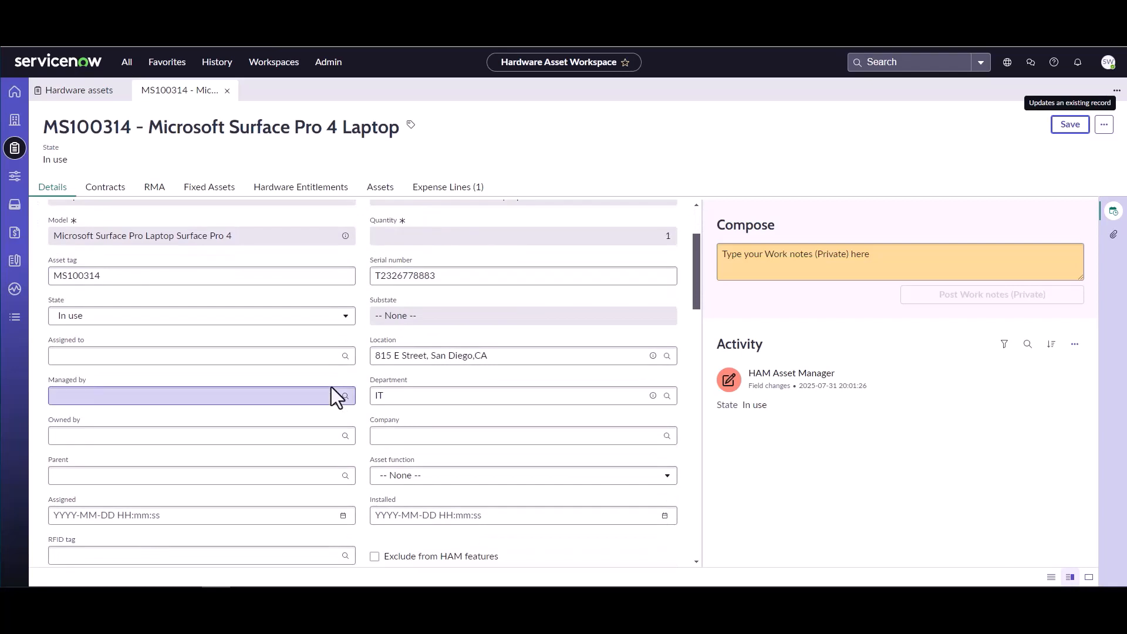
scroll(331, 387, down, 4)
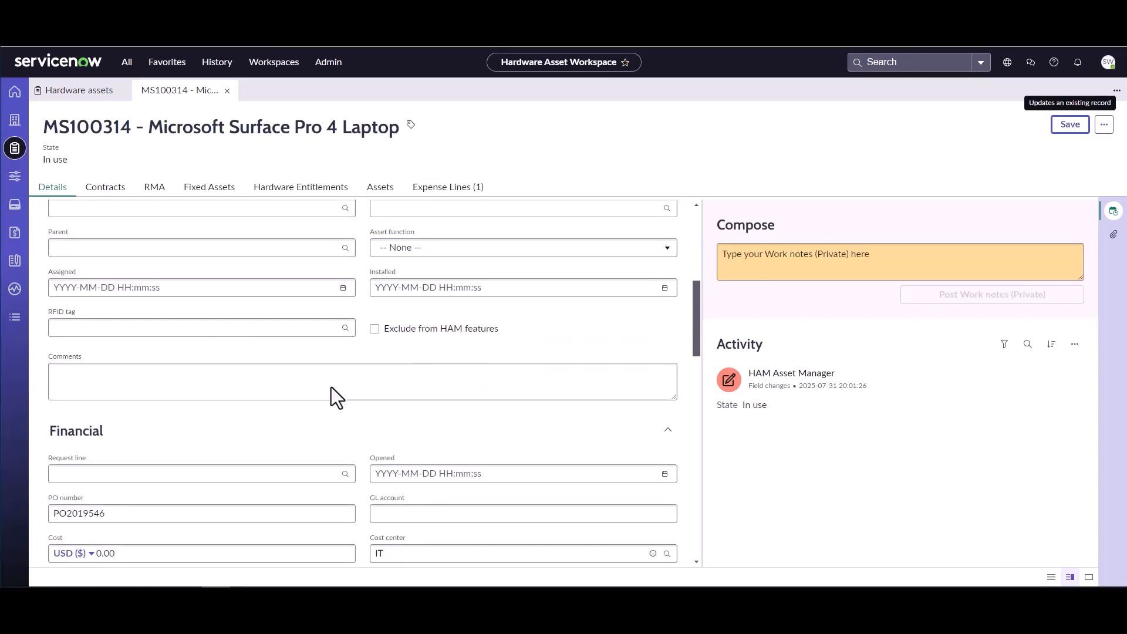
scroll(331, 386, down, 4)
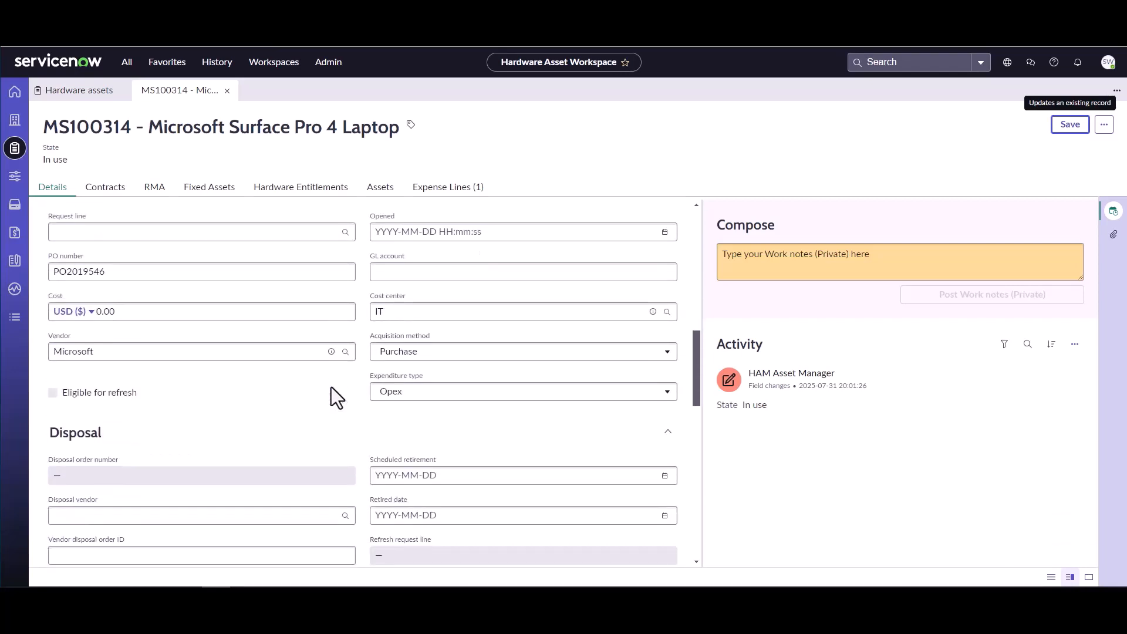
scroll(332, 387, down, 4)
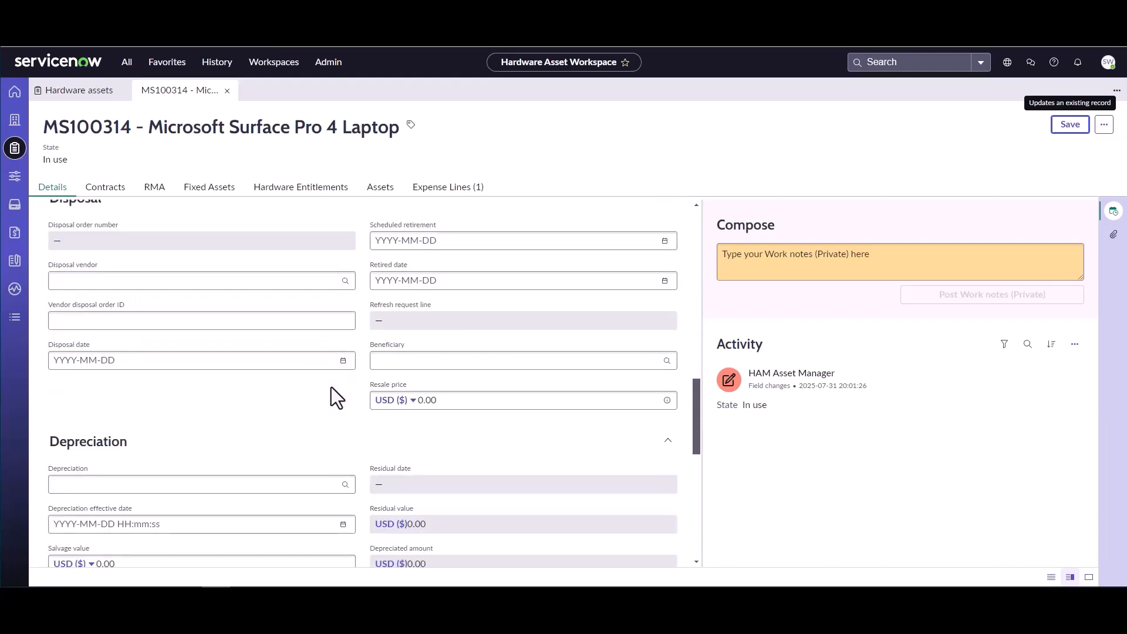
scroll(331, 387, down, 4)
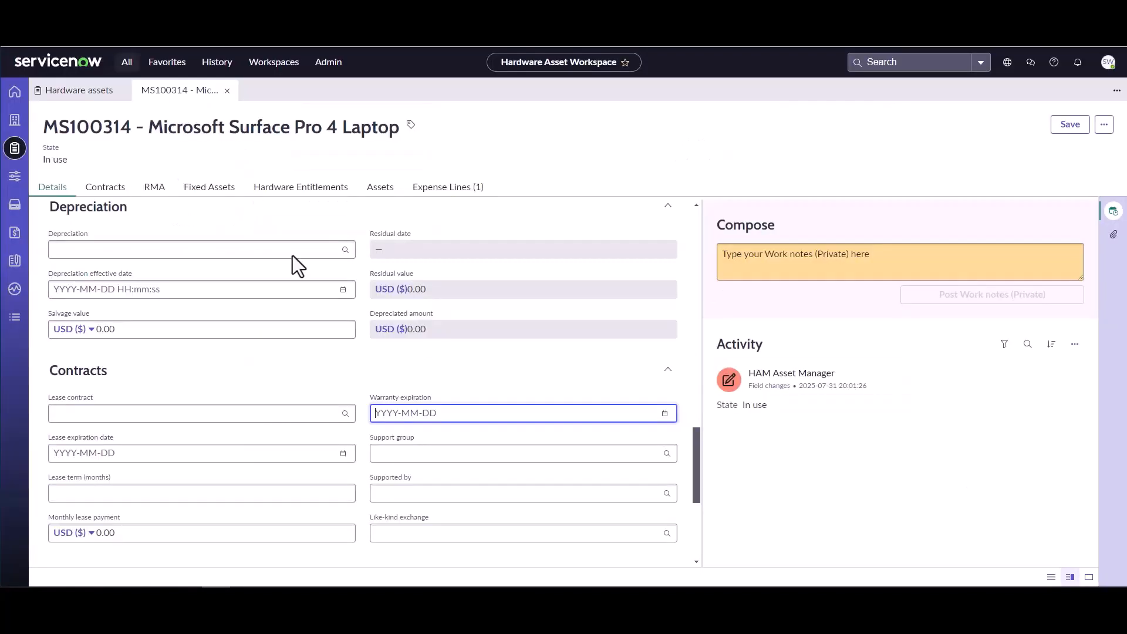
click(405, 413)
click(664, 413)
click(474, 297)
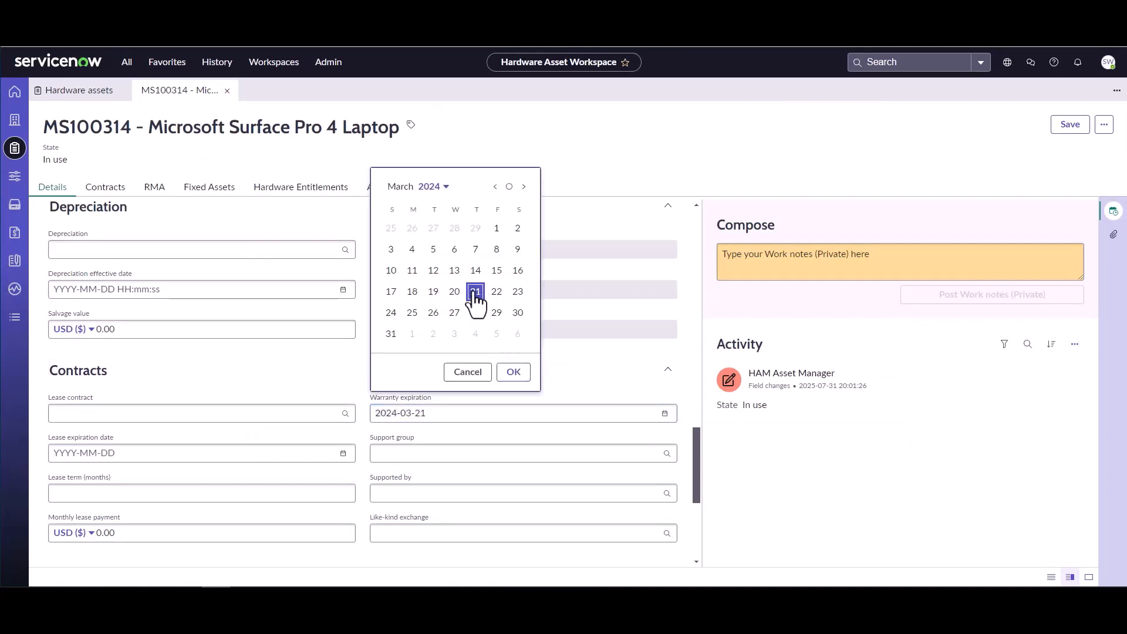
click(511, 373)
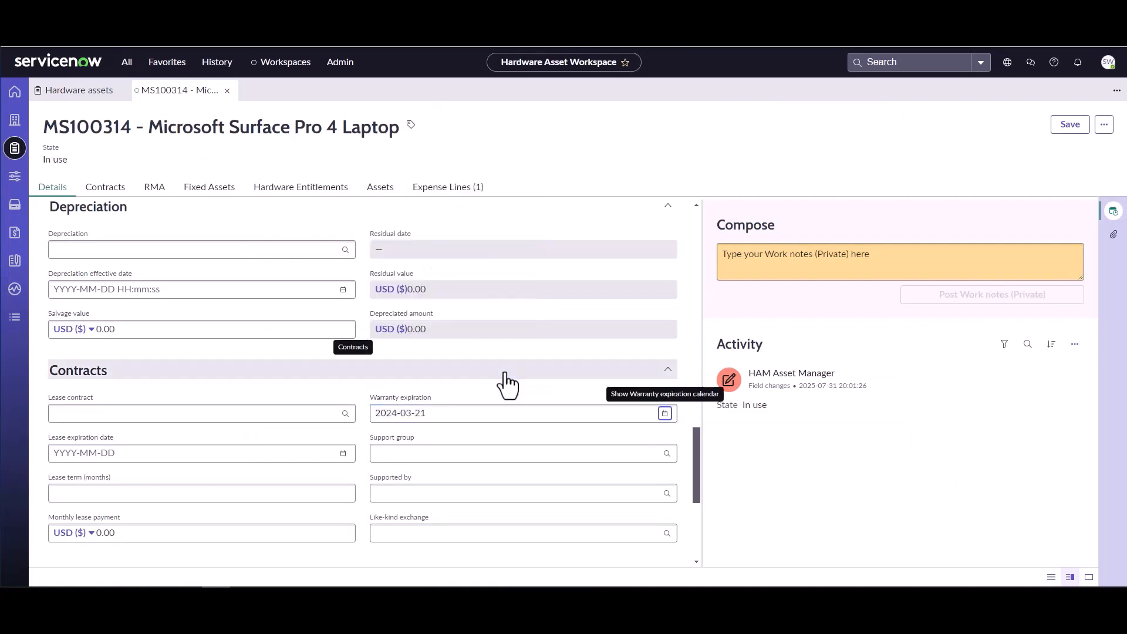
click(1063, 126)
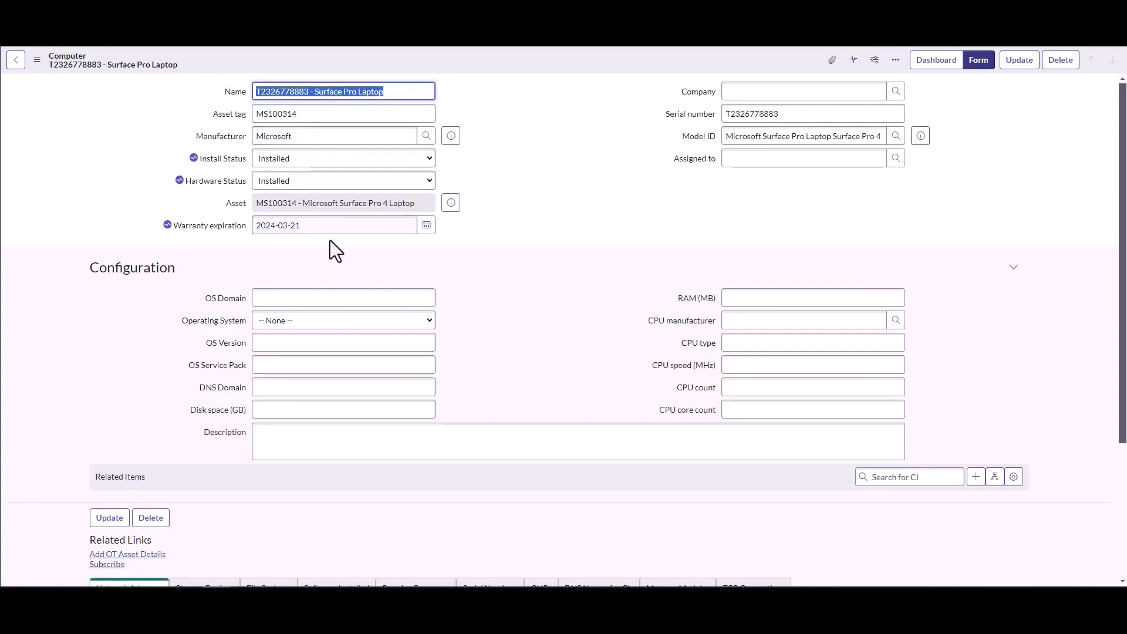
Set the warranty expiration on the laptop's Computer configuration item to 2020-03-21 and save the form
click(271, 227)
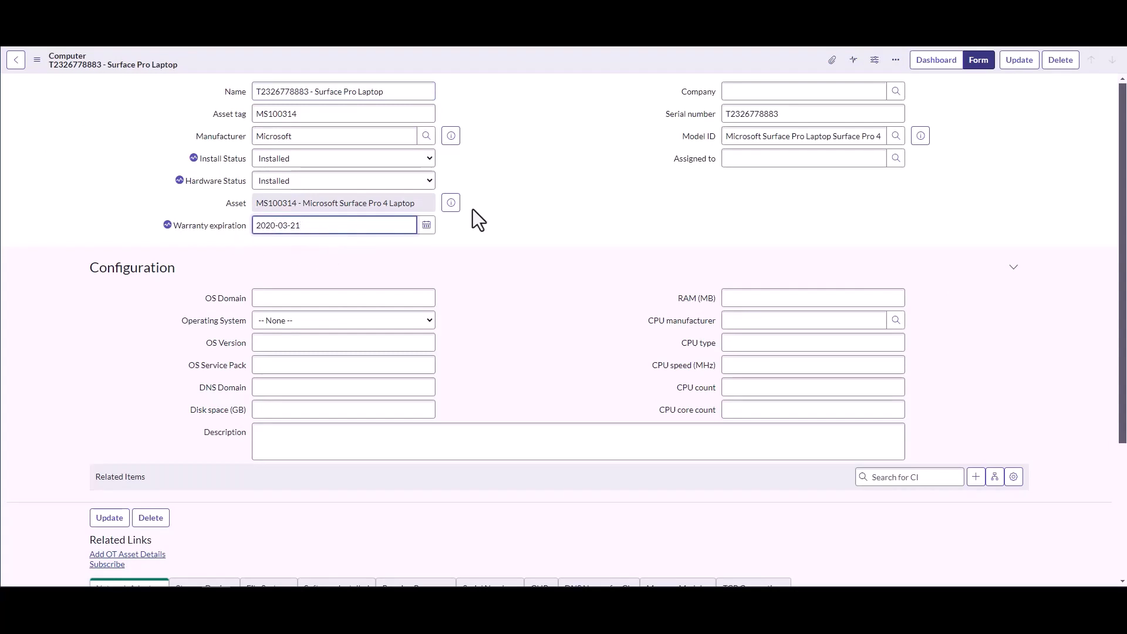
right_click(726, 64)
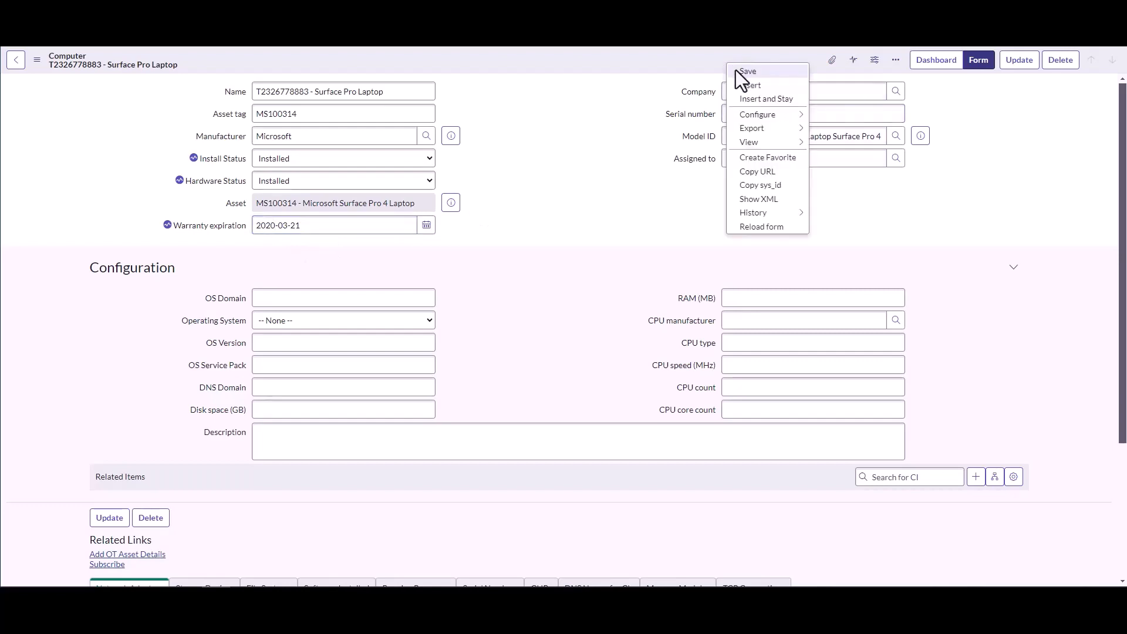
click(741, 71)
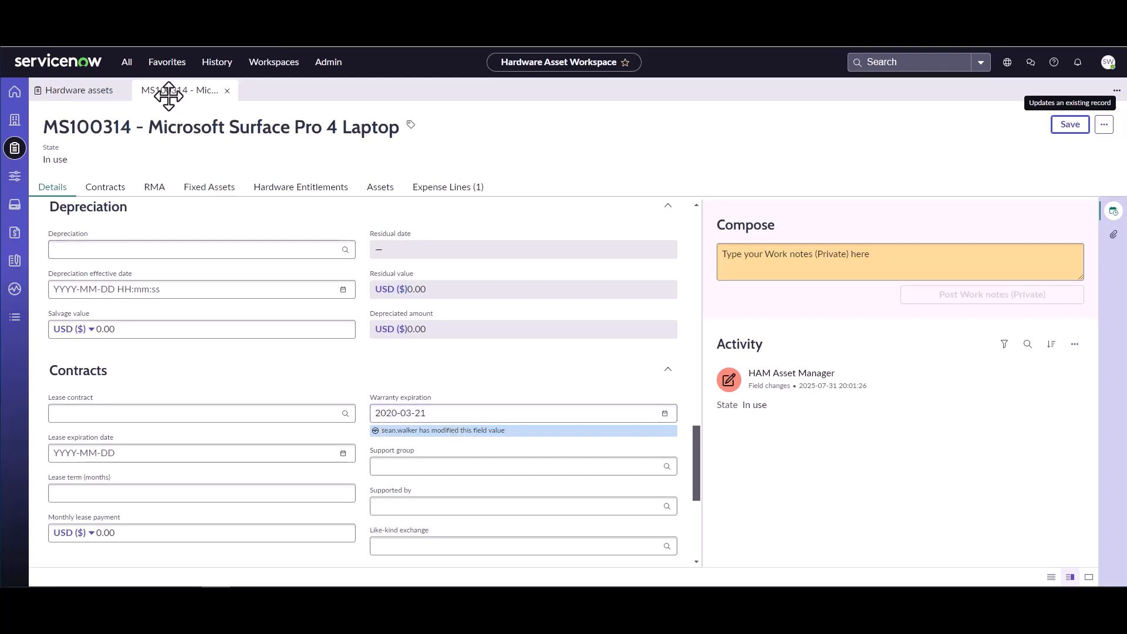
Open the System Properties list with sys_properties.list and filter it by name using *asset
click(128, 68)
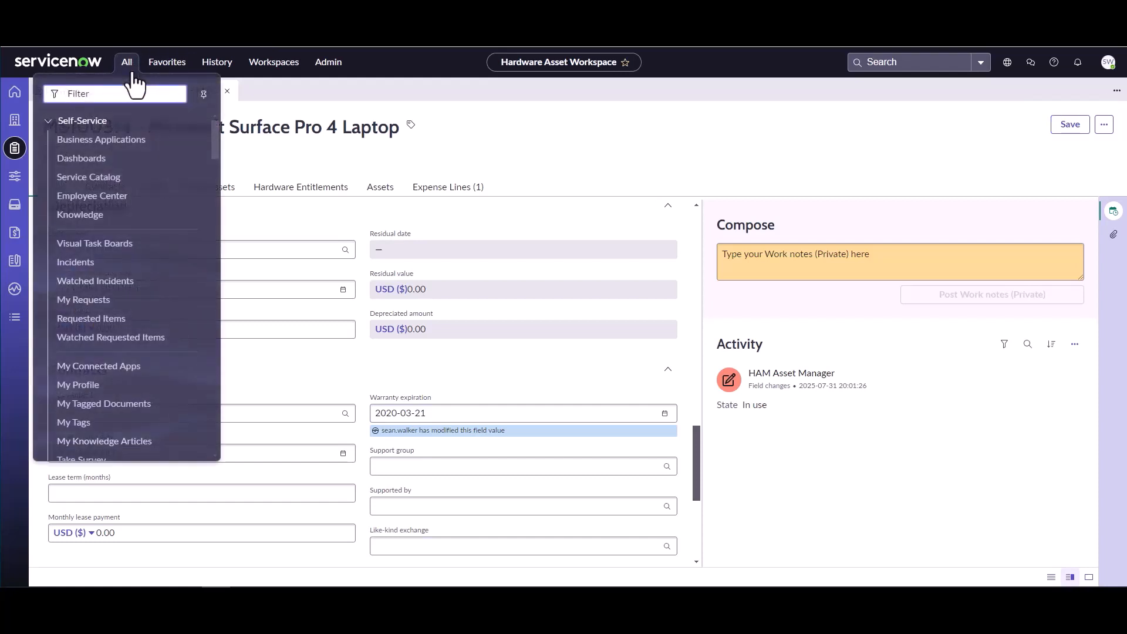
text(sys)
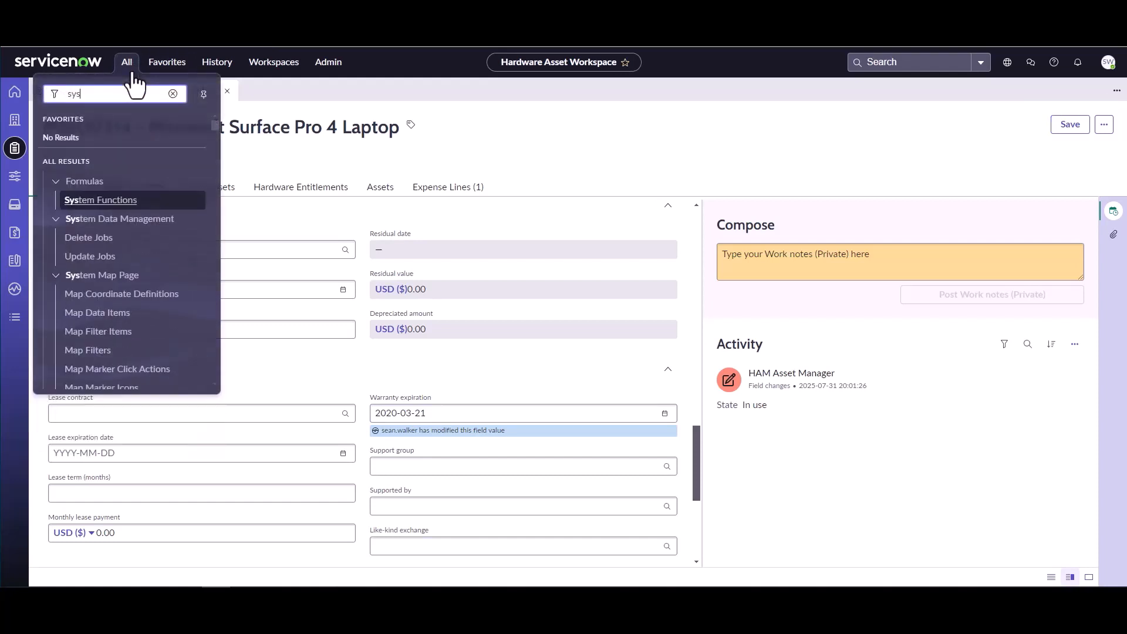
text(_properties)
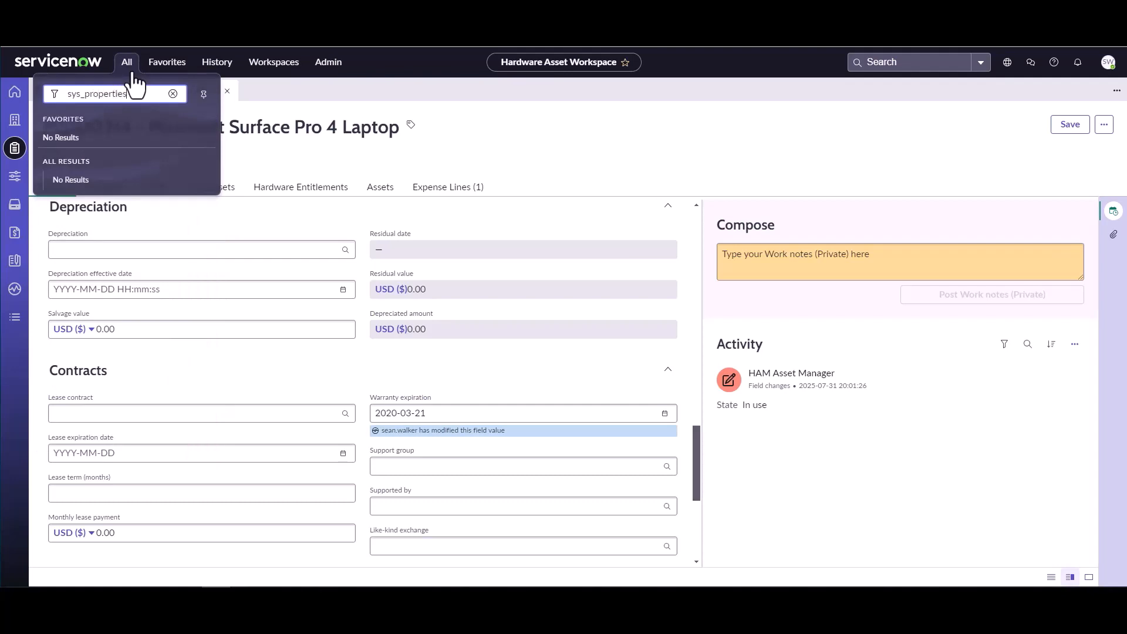
text(.list)
key(Return)
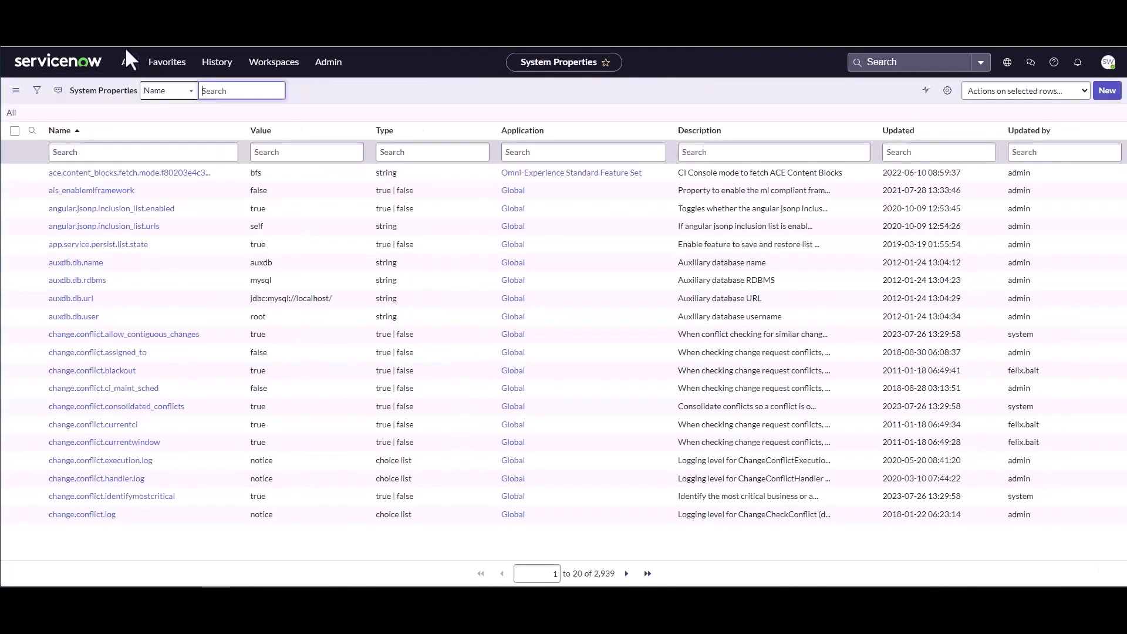
click(122, 153)
text(*as)
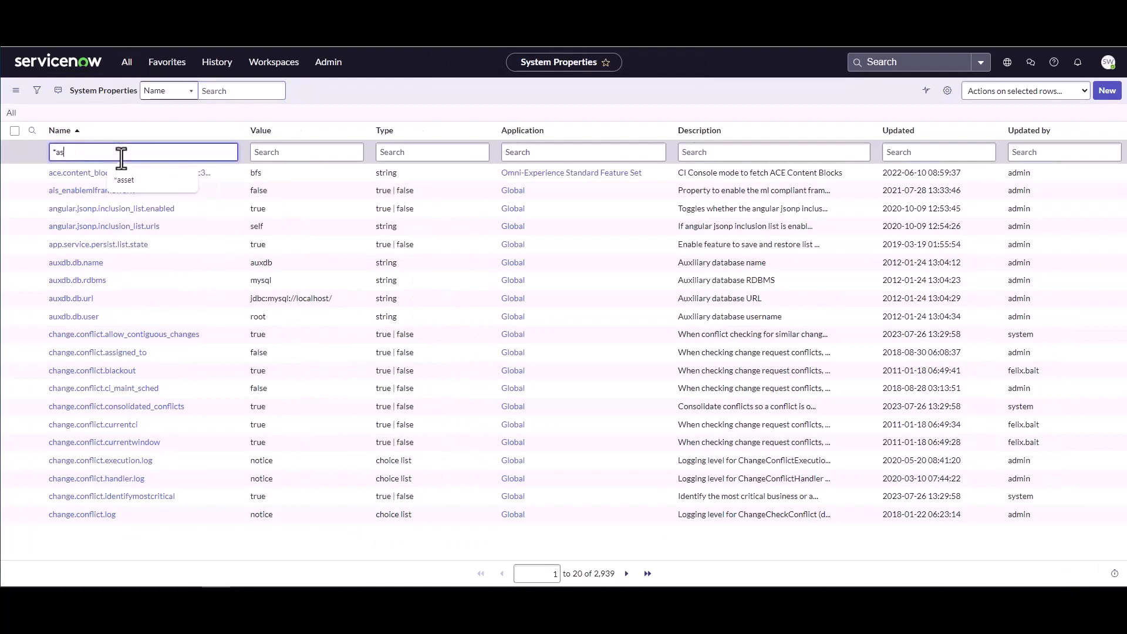
text(set)
key(Return)
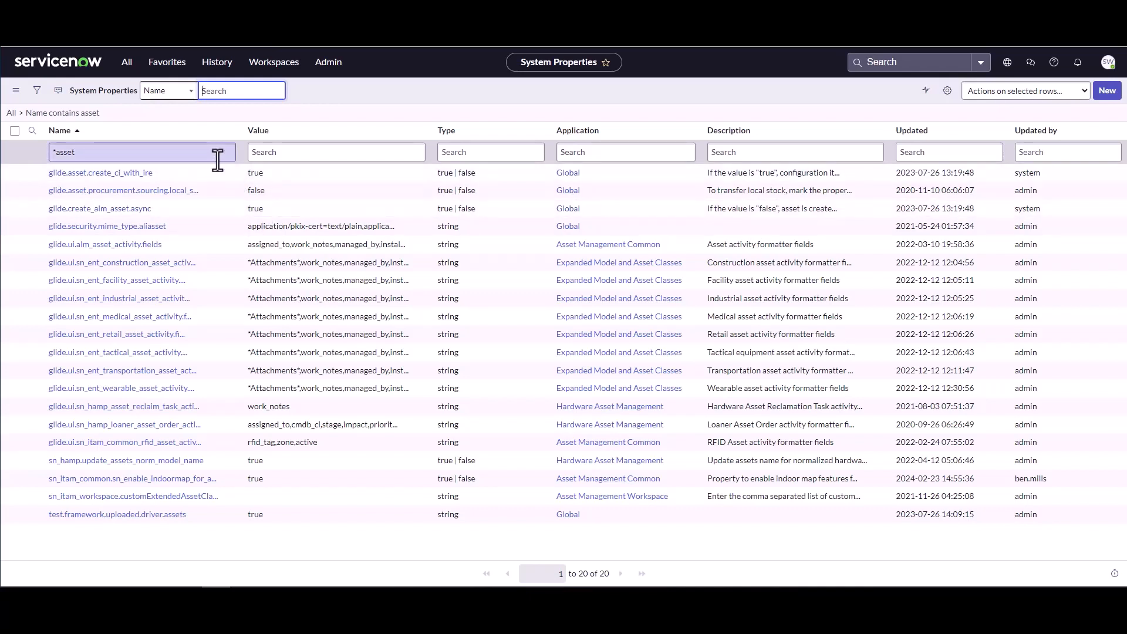
Start a new hardware asset in the Hardware Asset Workspace with model category Computer and model Asus G73 Series G73SW-XN2
click(265, 66)
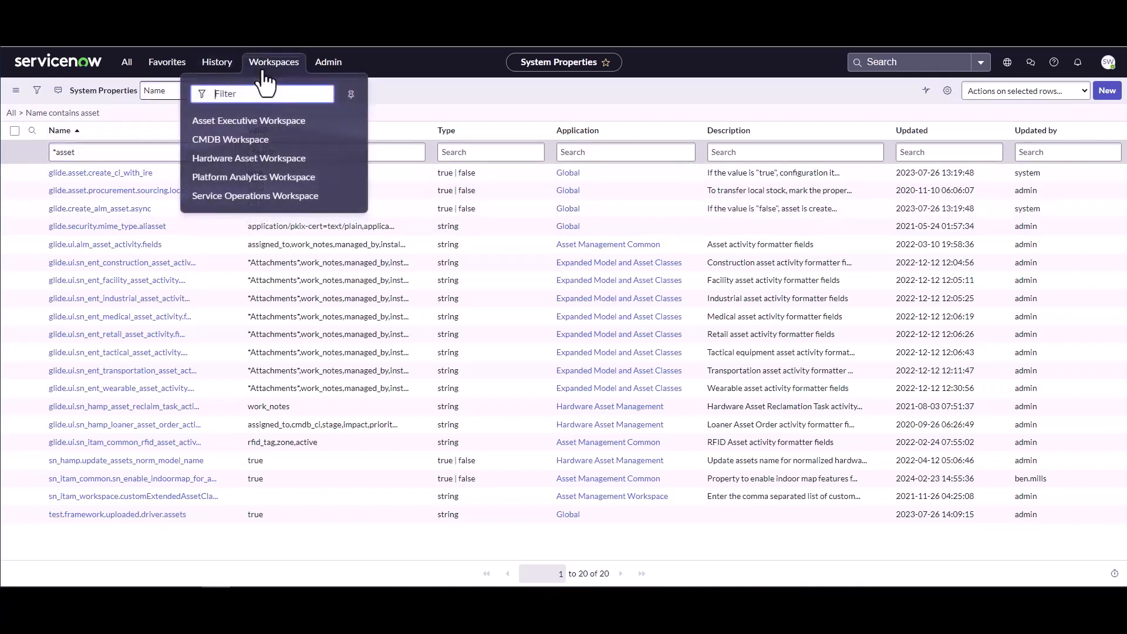
click(264, 158)
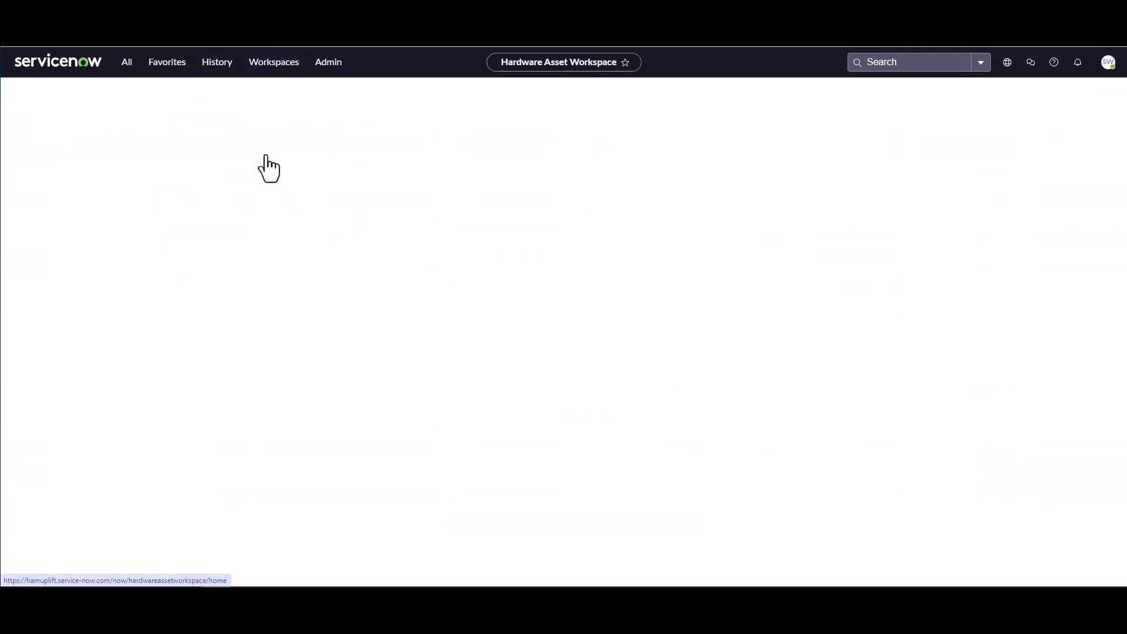
click(227, 91)
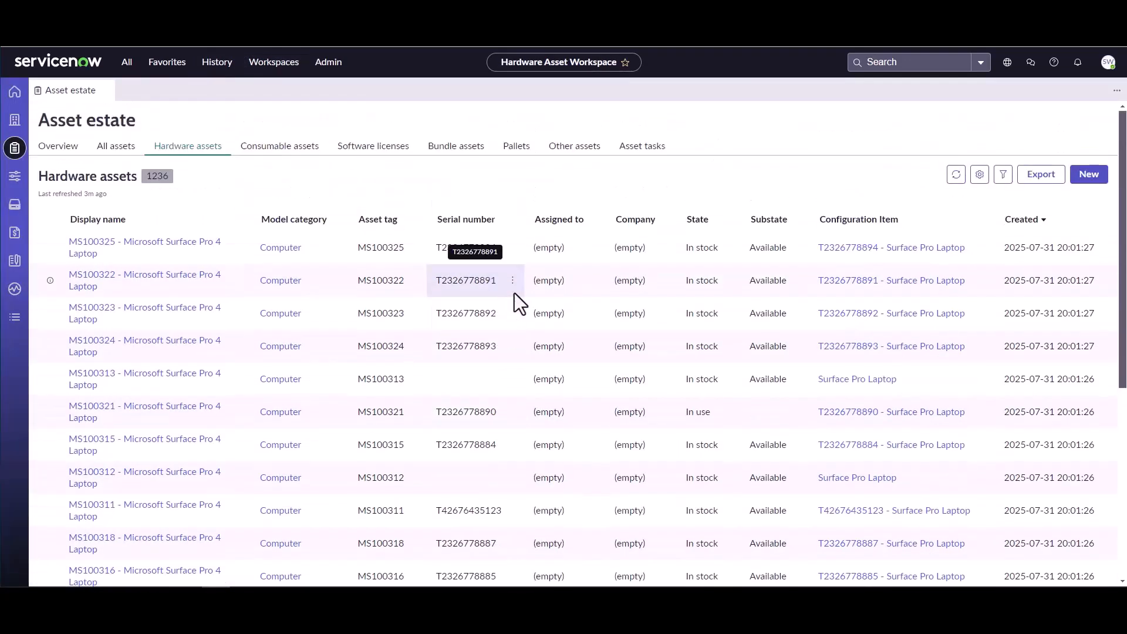
click(1089, 176)
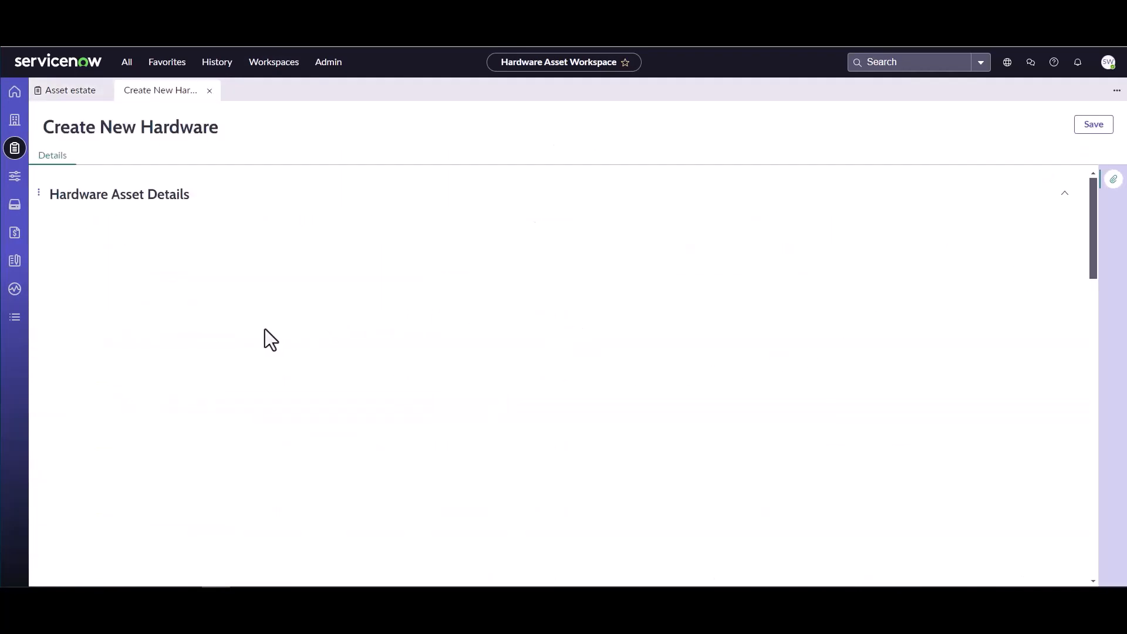
click(193, 280)
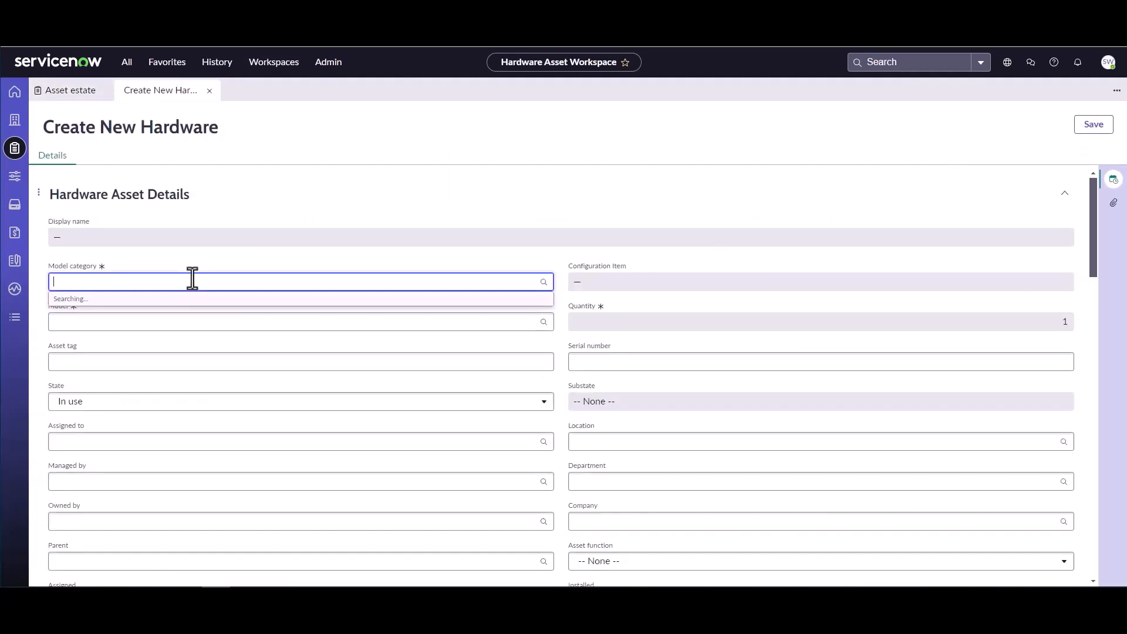
click(176, 319)
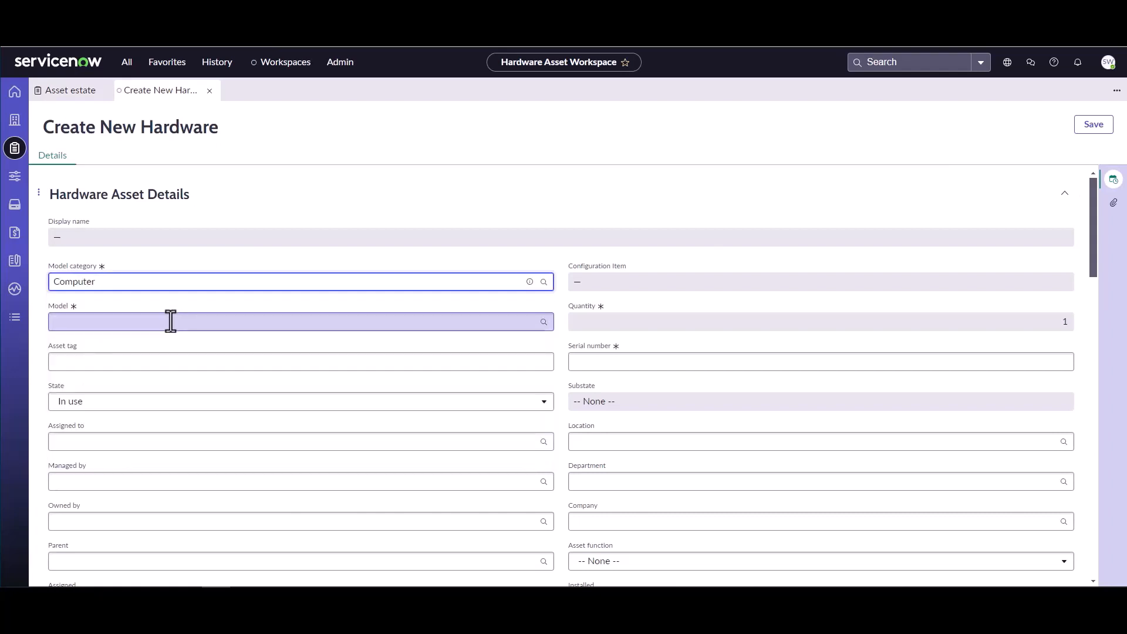
click(170, 321)
click(147, 355)
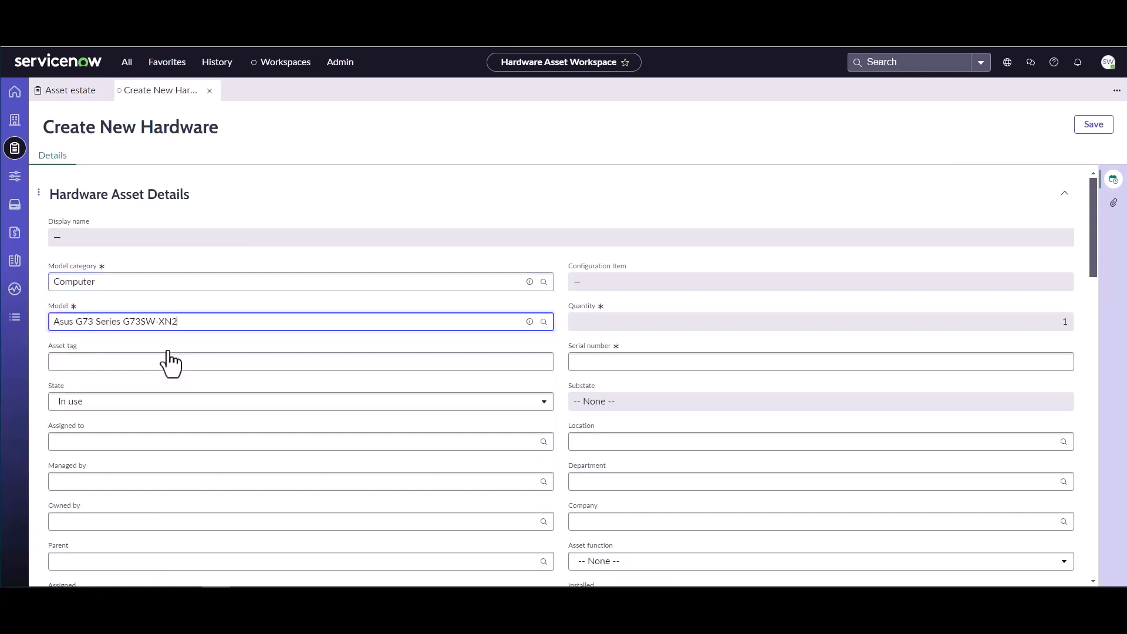
click(610, 363)
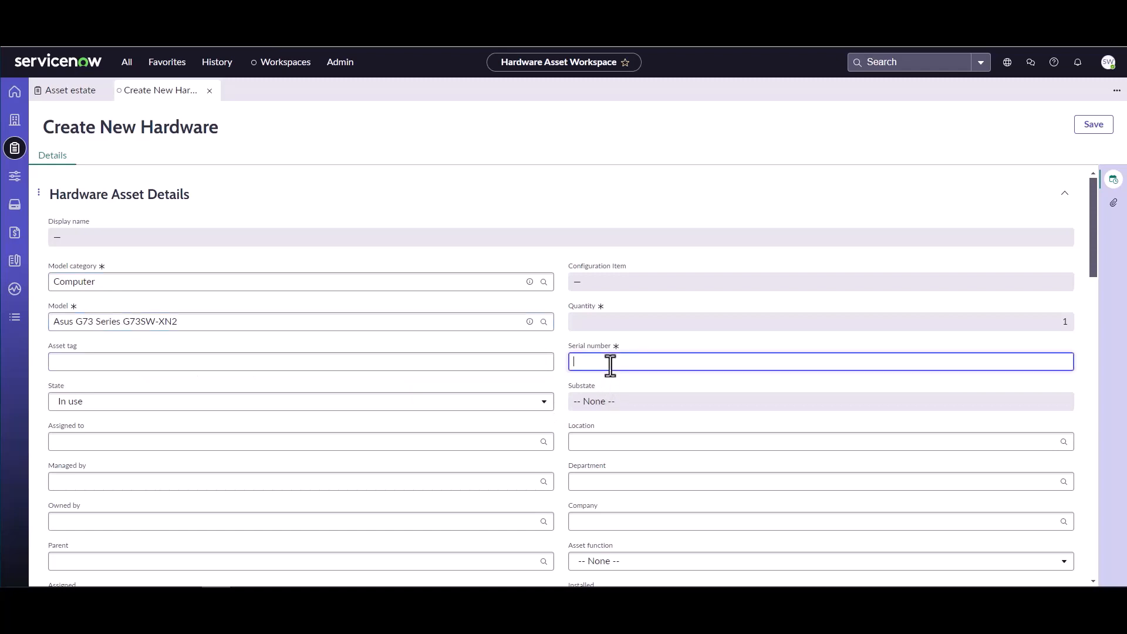
text(Testing12345646456)
drag(659, 369, 555, 365)
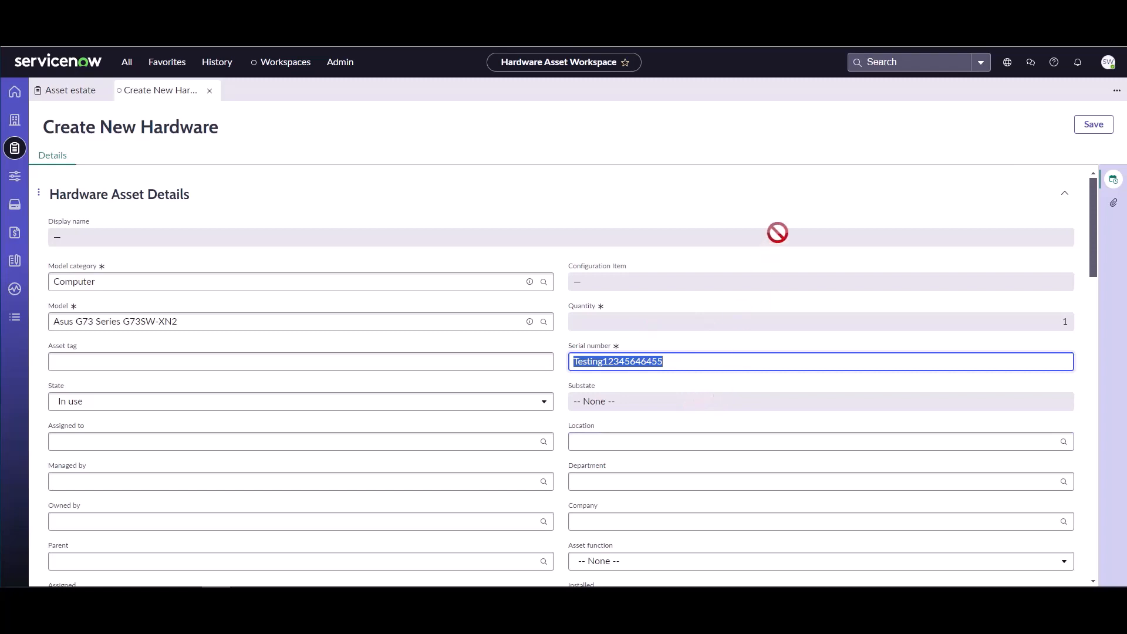
click(1086, 130)
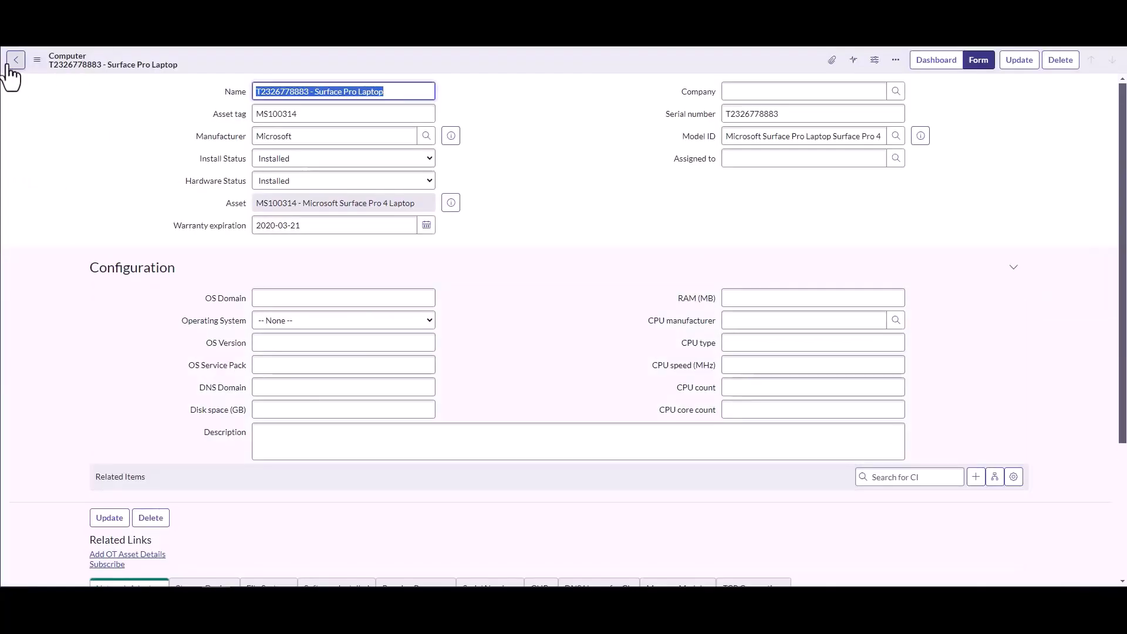
Leave the Surface Pro Laptop's configuration item and open the full Computers list with cmdb_ci_computer.list
click(14, 62)
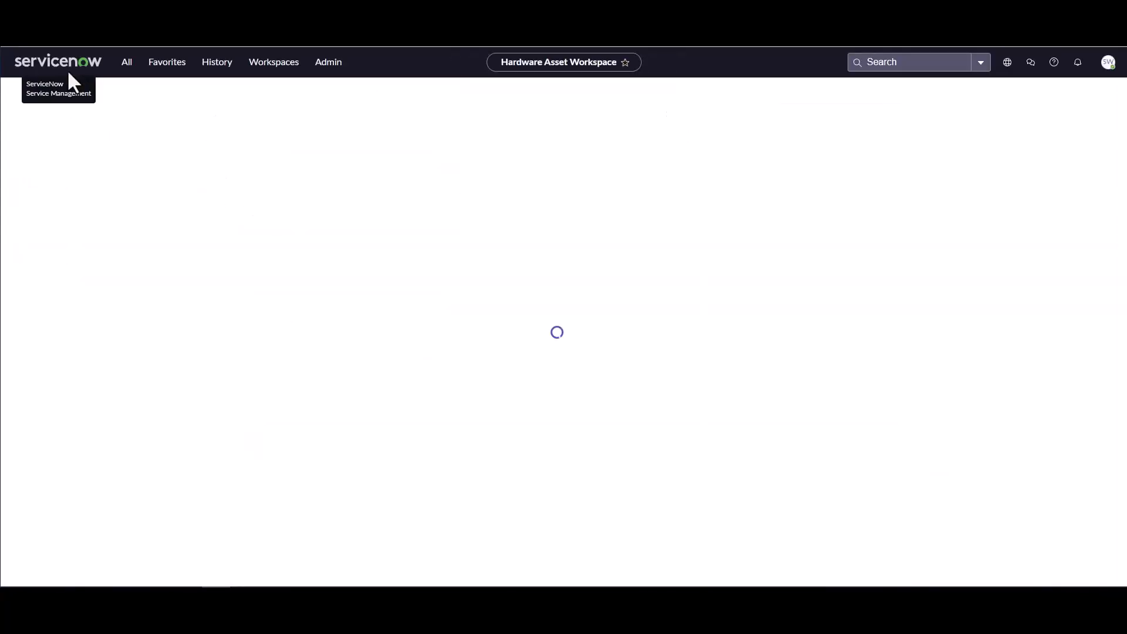
click(125, 65)
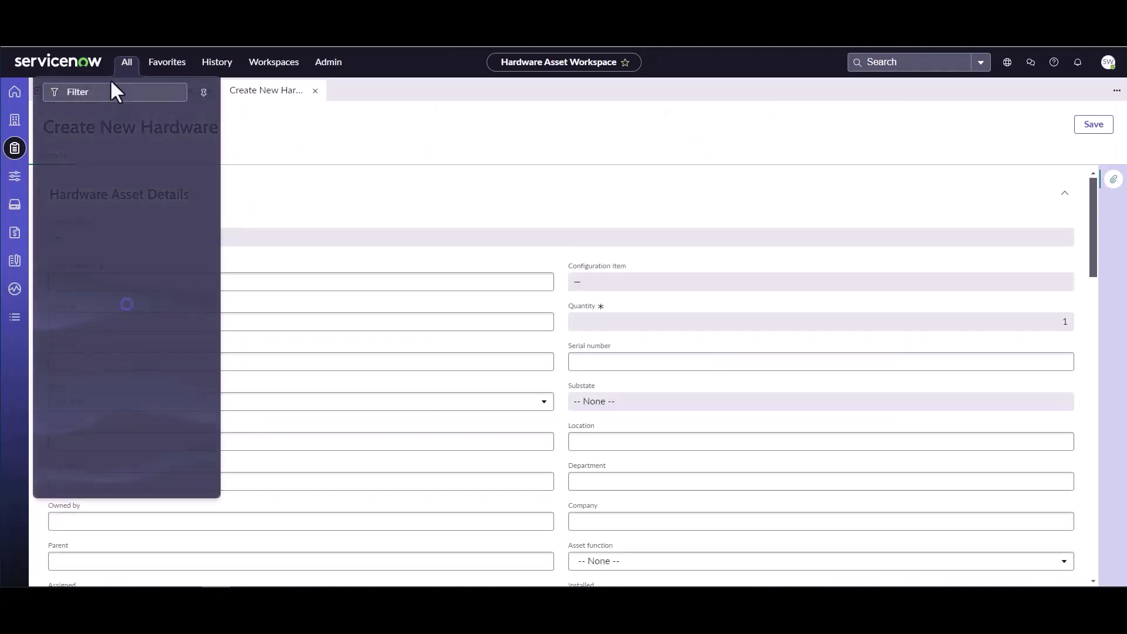
text(cmdb)
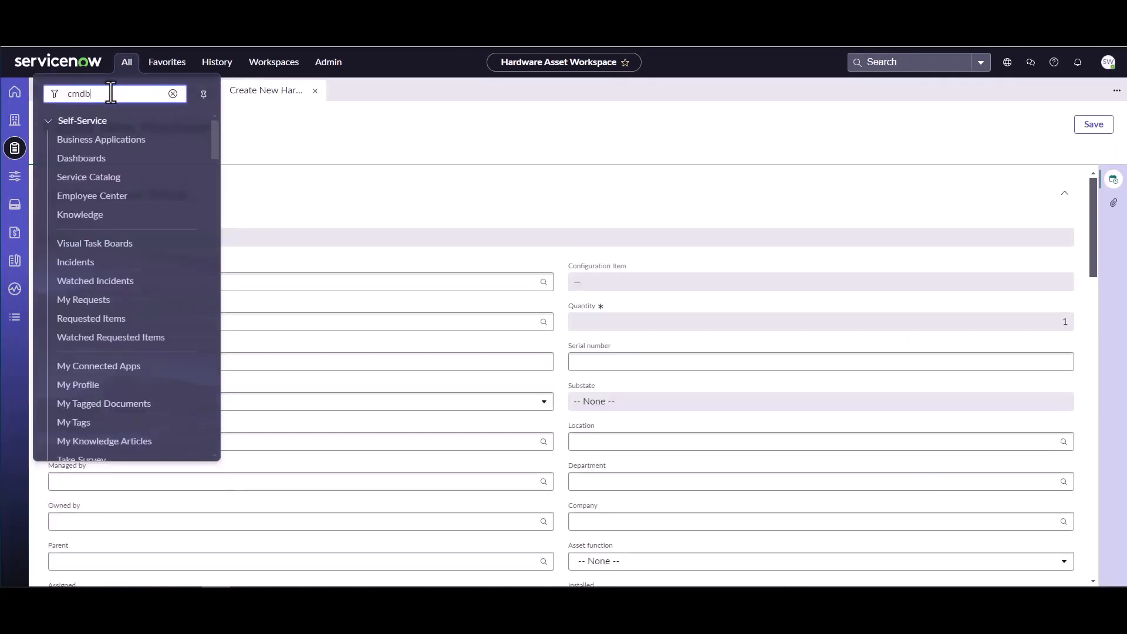
text(_ci_c)
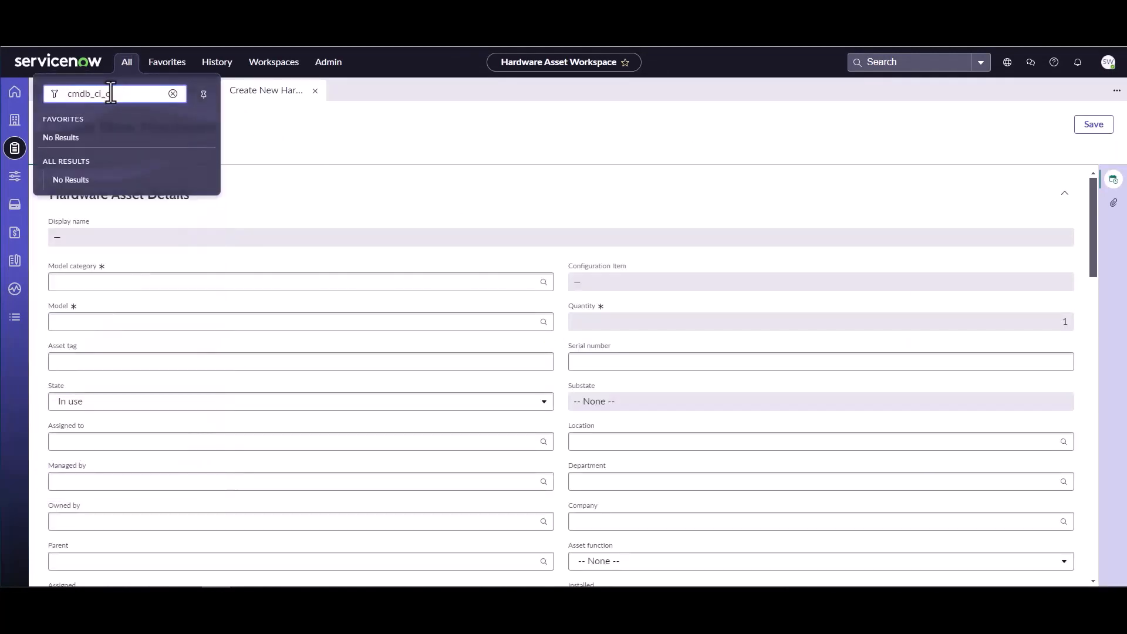
text(omputer.list)
key(Return)
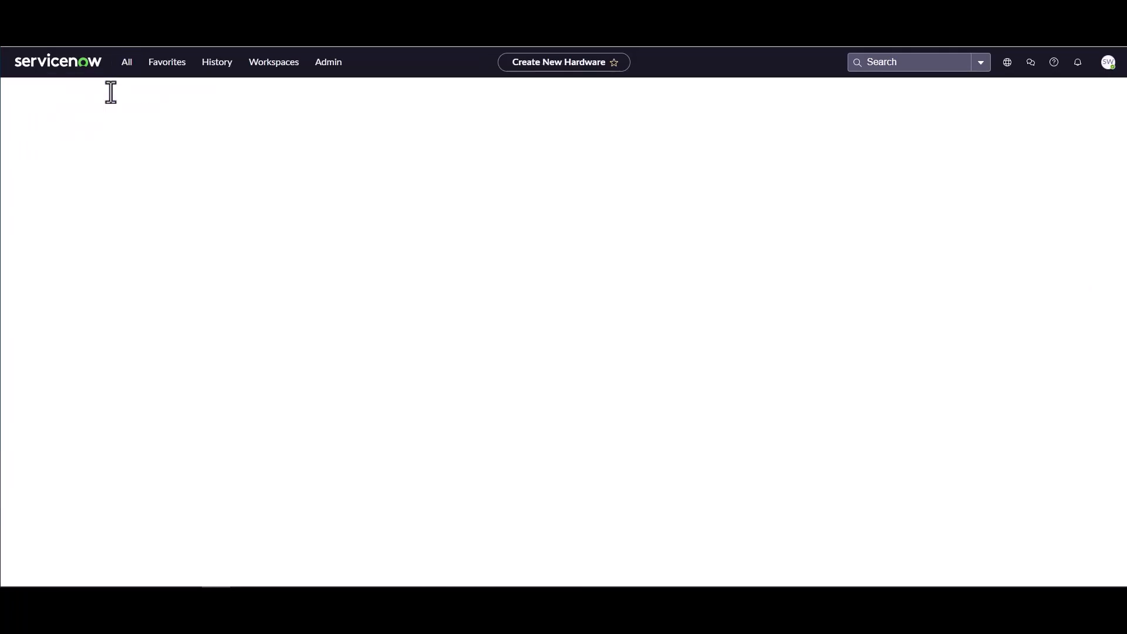
click(1043, 150)
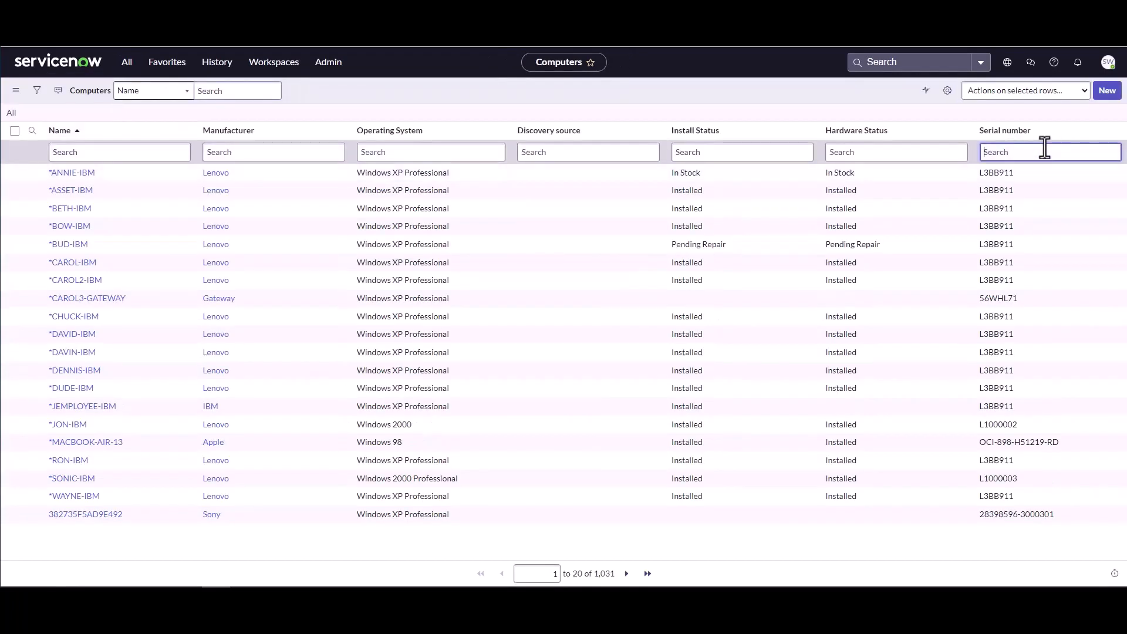
key(ctrl+v)
key(Return)
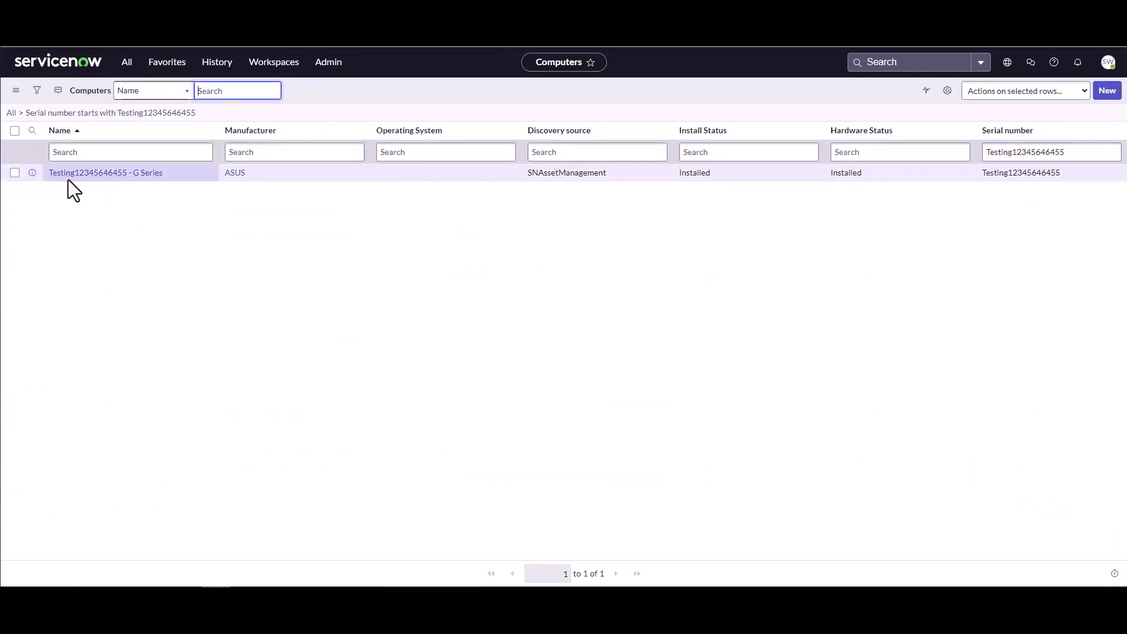
click(88, 175)
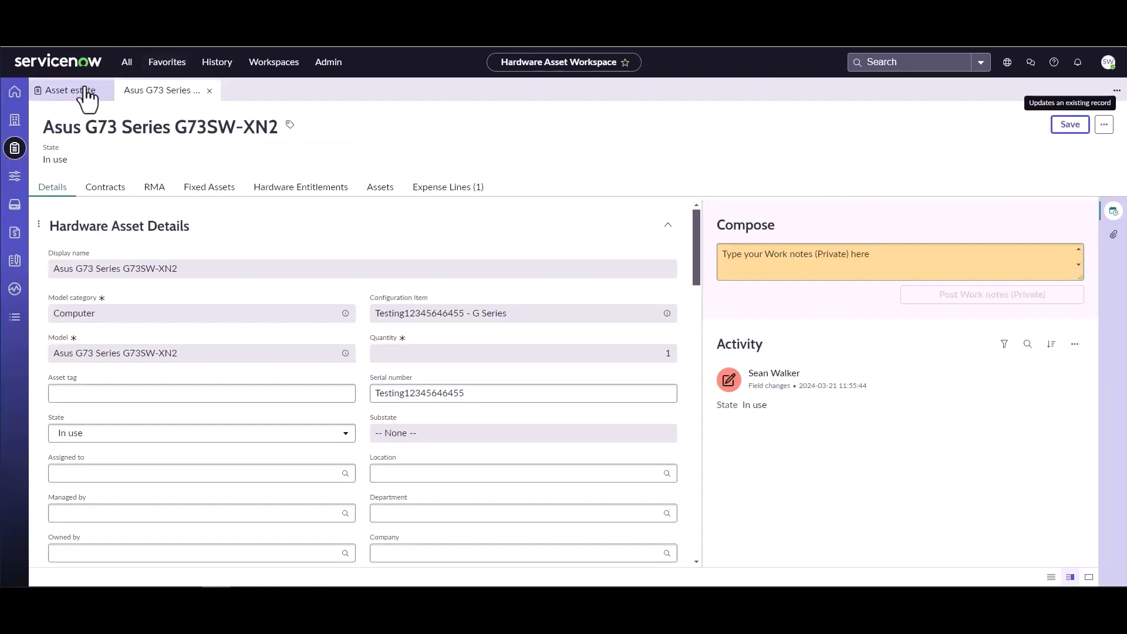
Start another new hardware asset from the Asset estate list with model category Computer and model Asus G73 Series G73SW-XN2
click(86, 91)
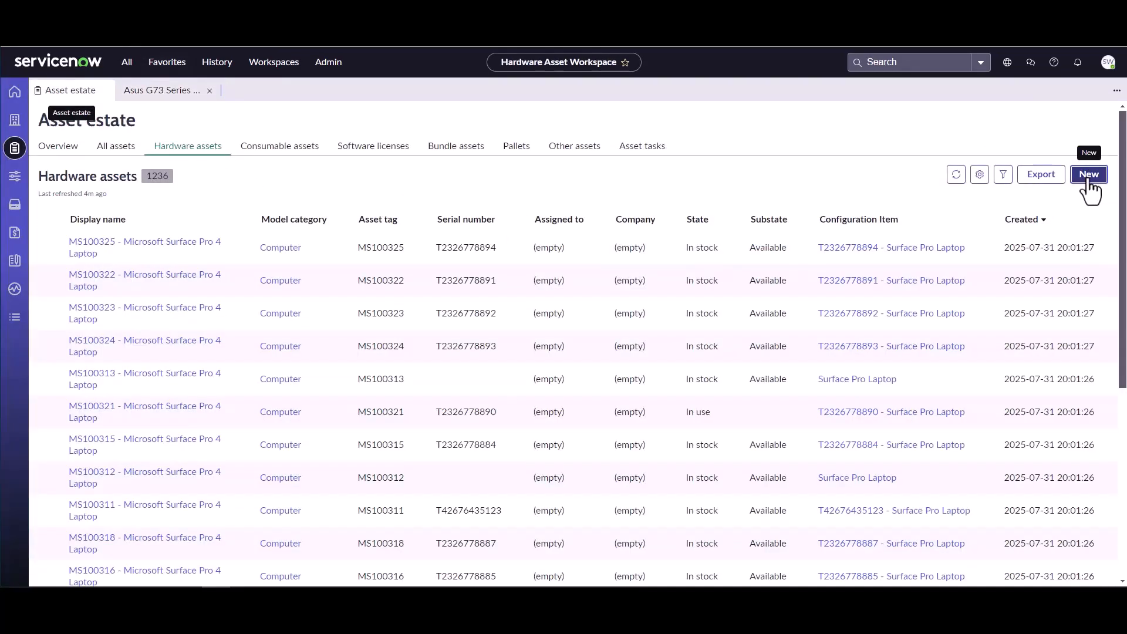
click(1088, 176)
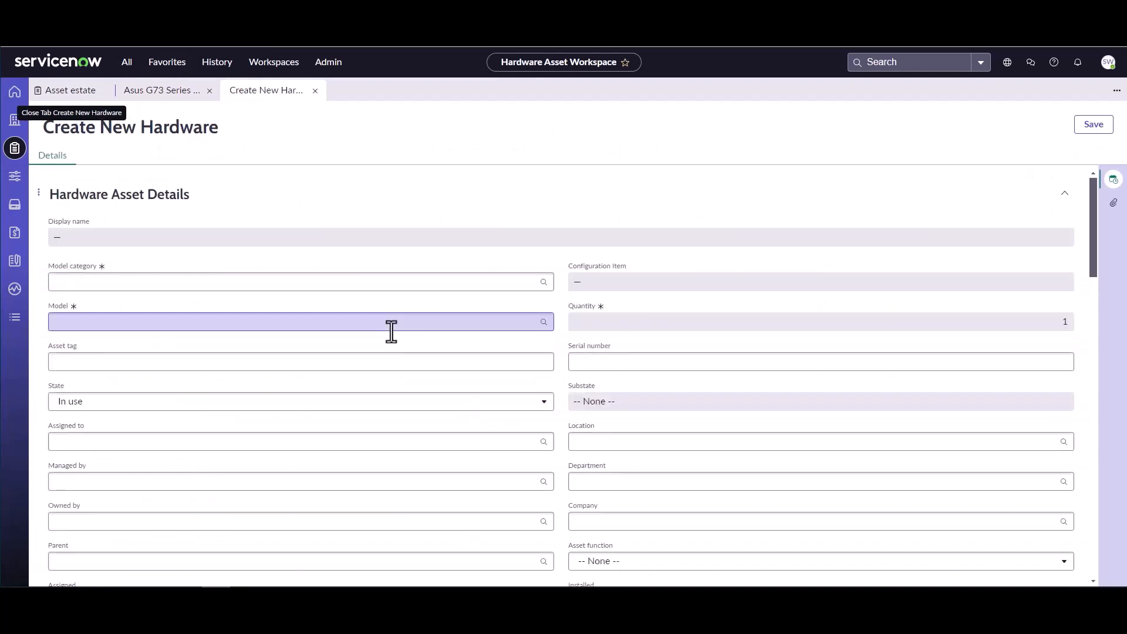
click(292, 282)
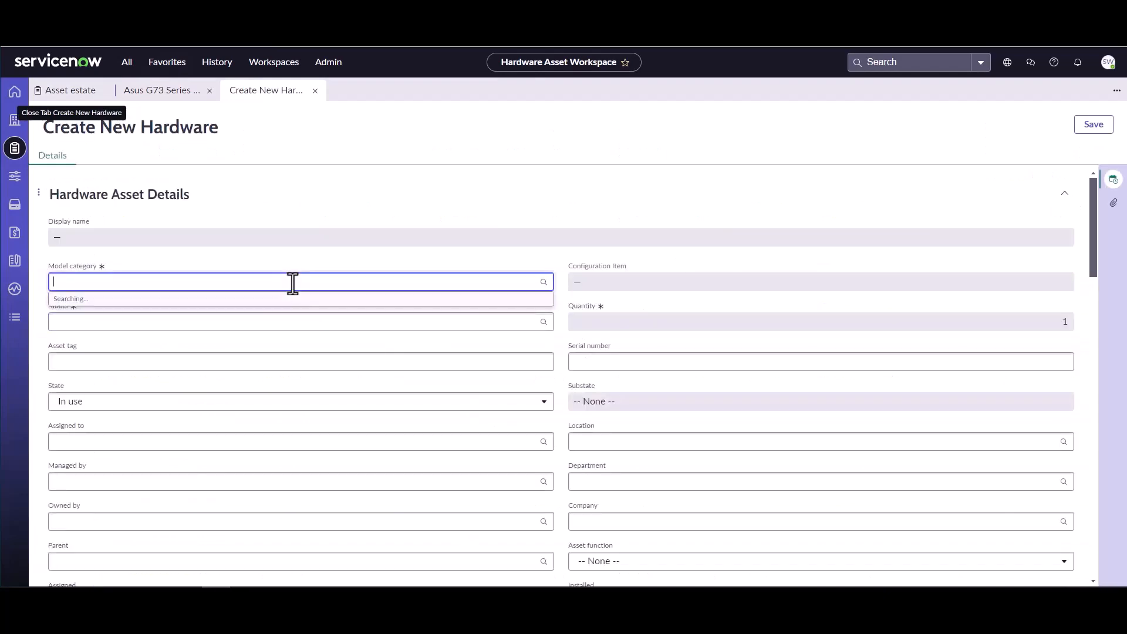
click(272, 317)
click(264, 323)
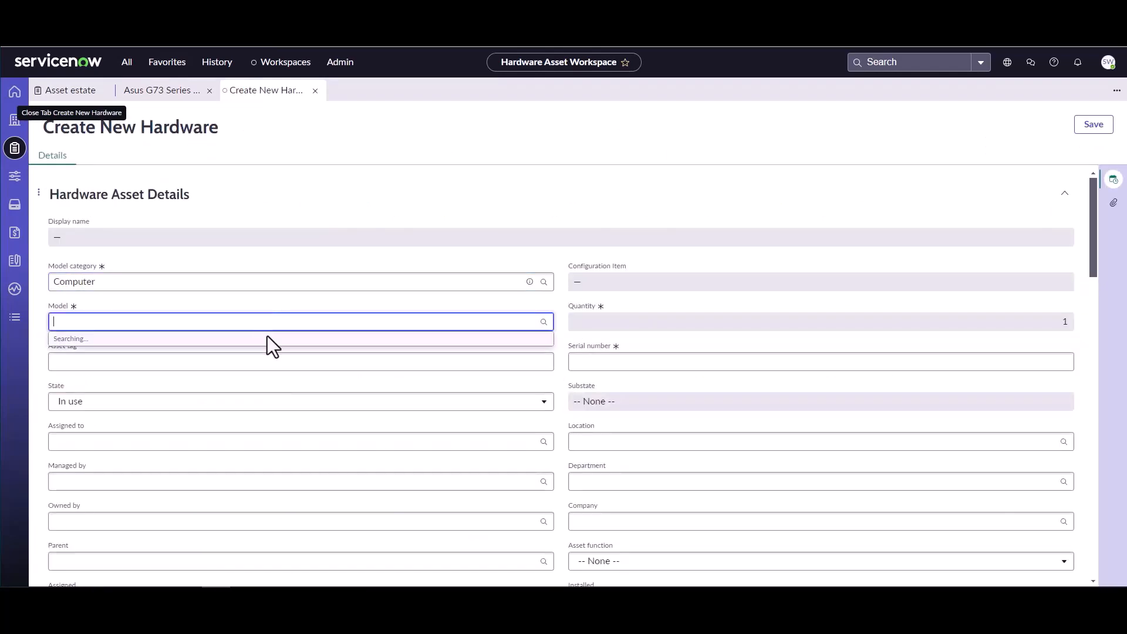
click(256, 360)
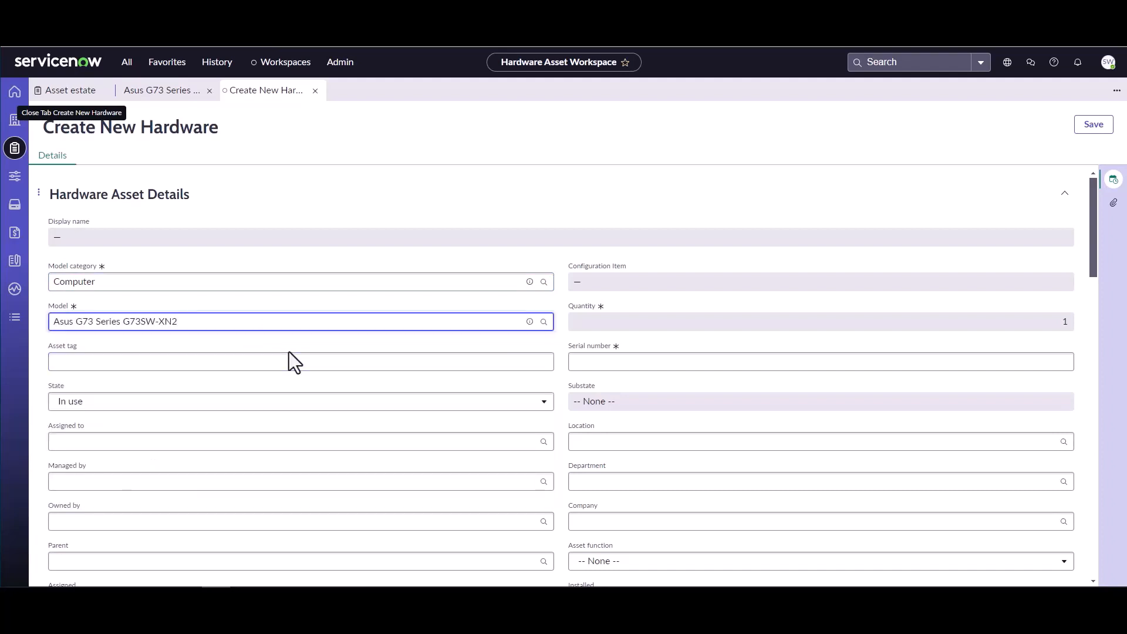
click(615, 364)
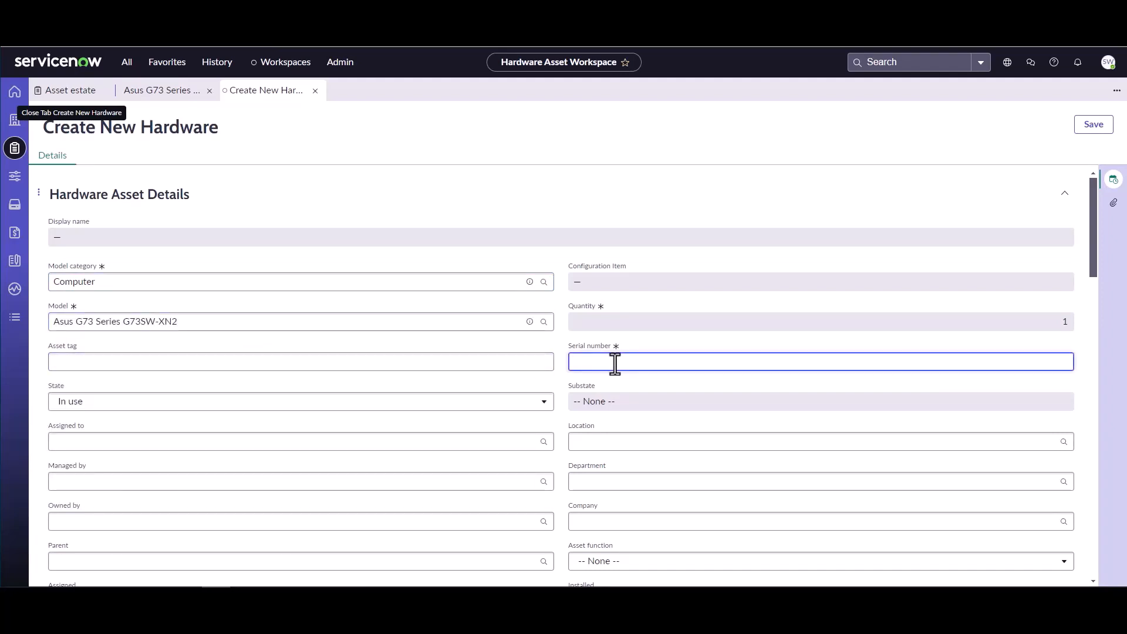
text(Testing12345646455)
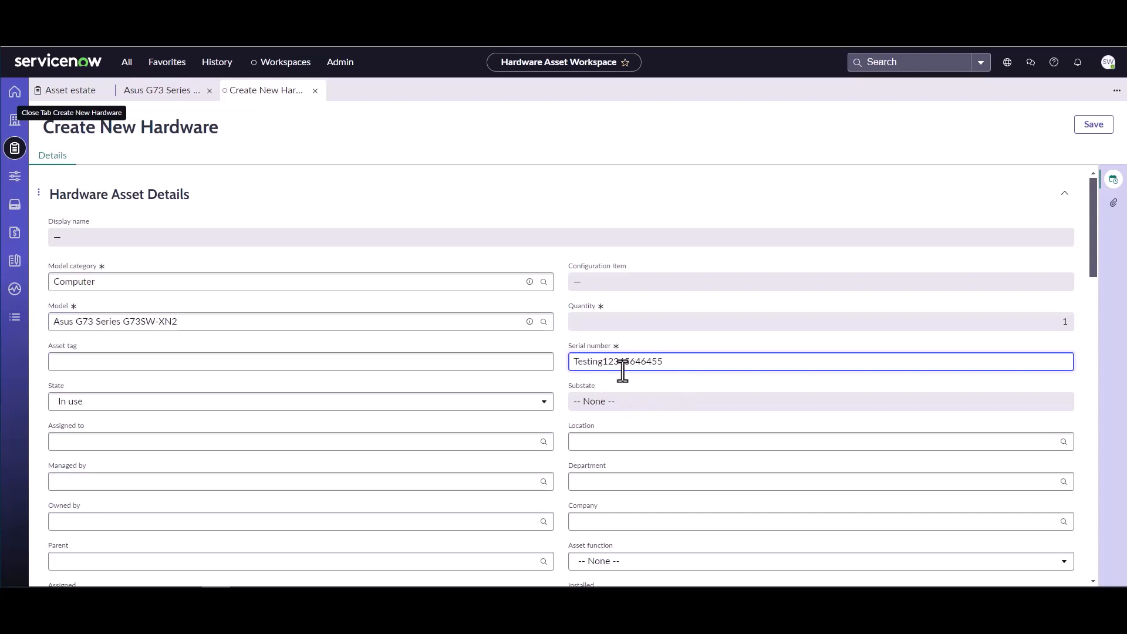
click(1093, 125)
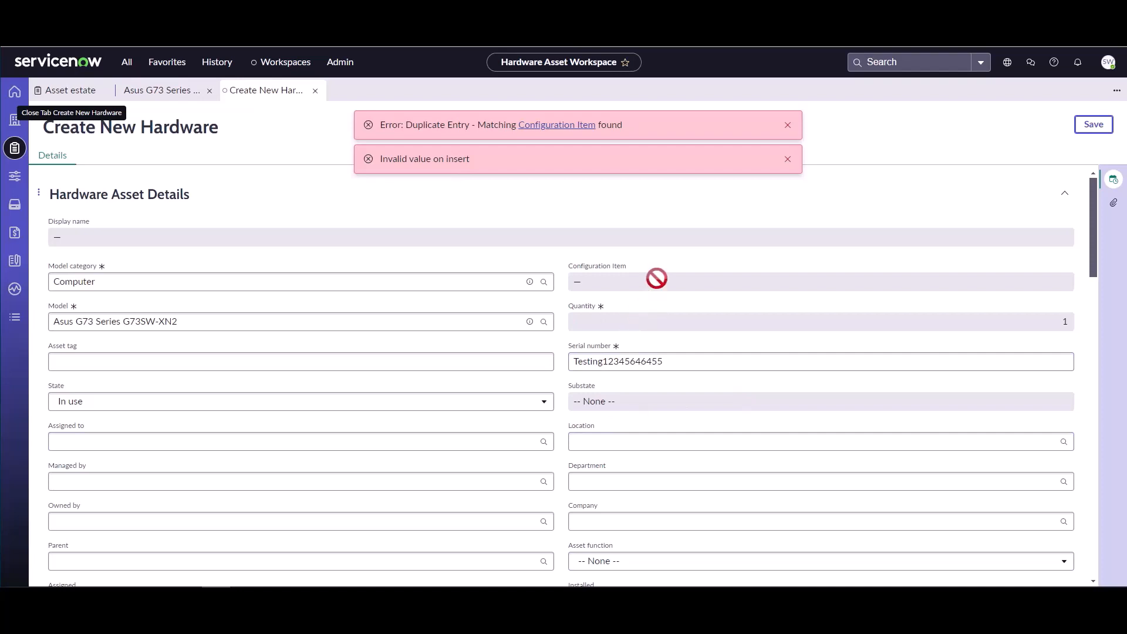
click(788, 126)
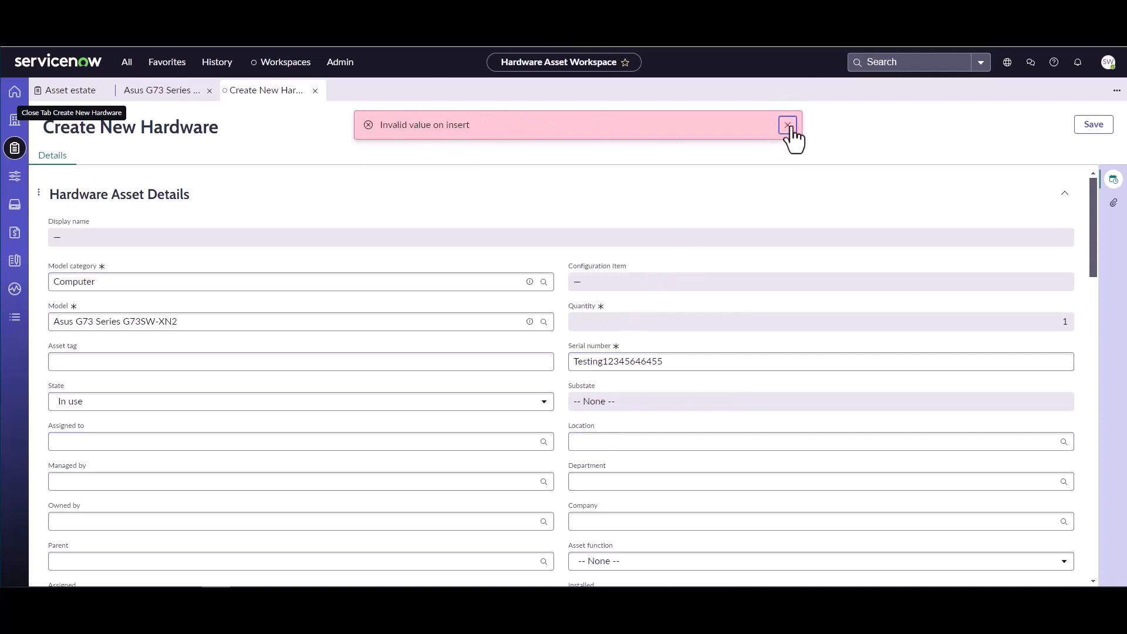
click(788, 125)
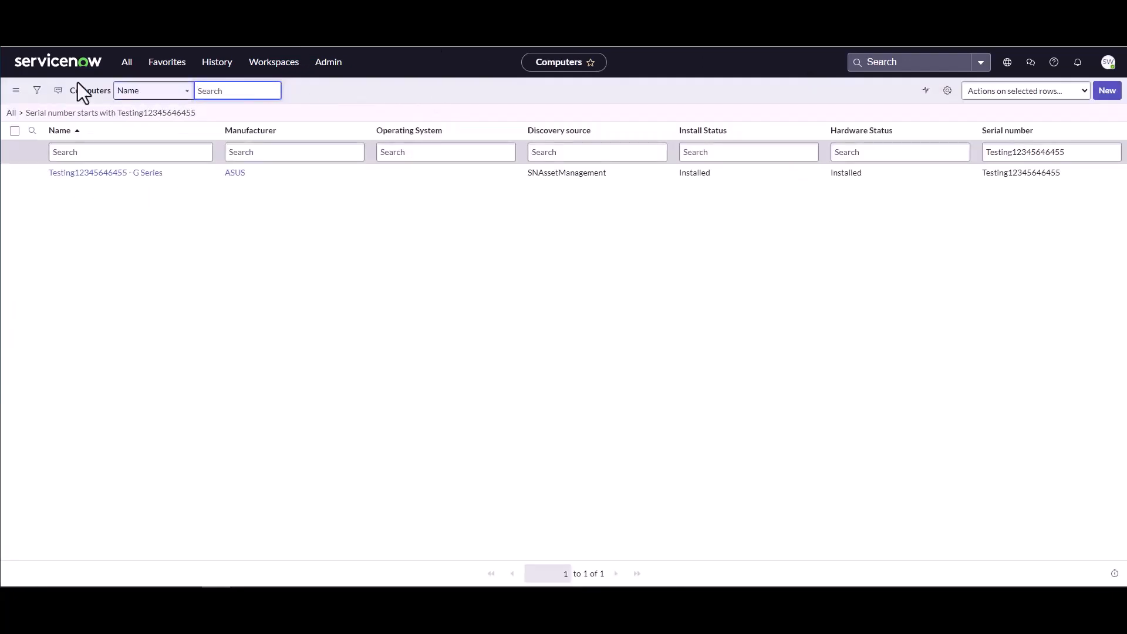
Start a new computer configuration item with name and asset tag Test delay creation and manufacturer ASUS
key(alt+Left)
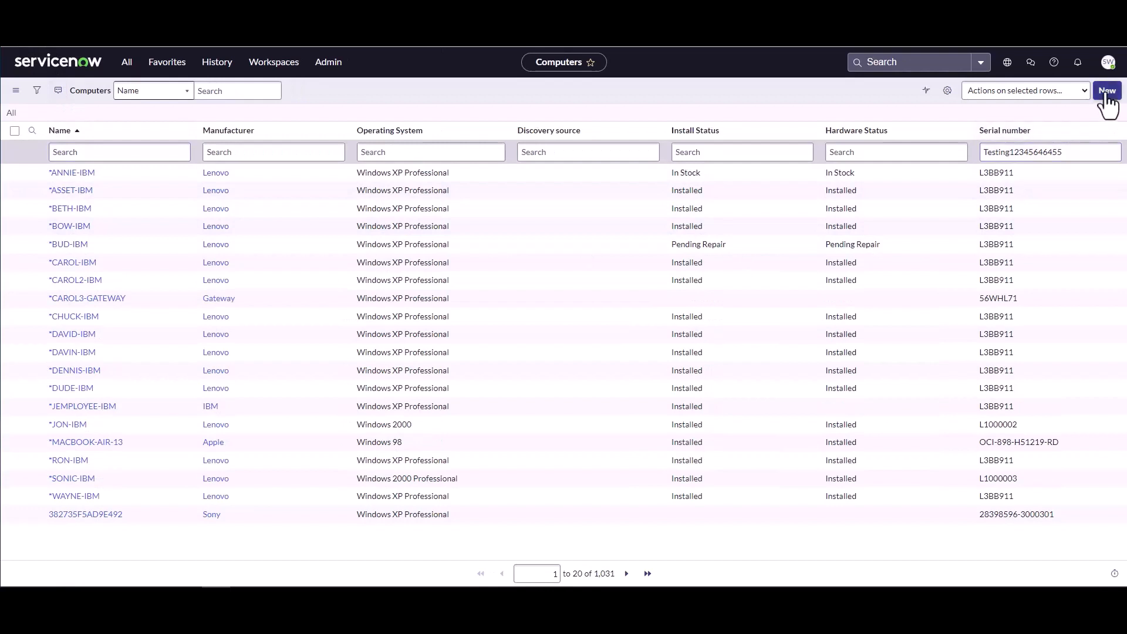
click(1106, 93)
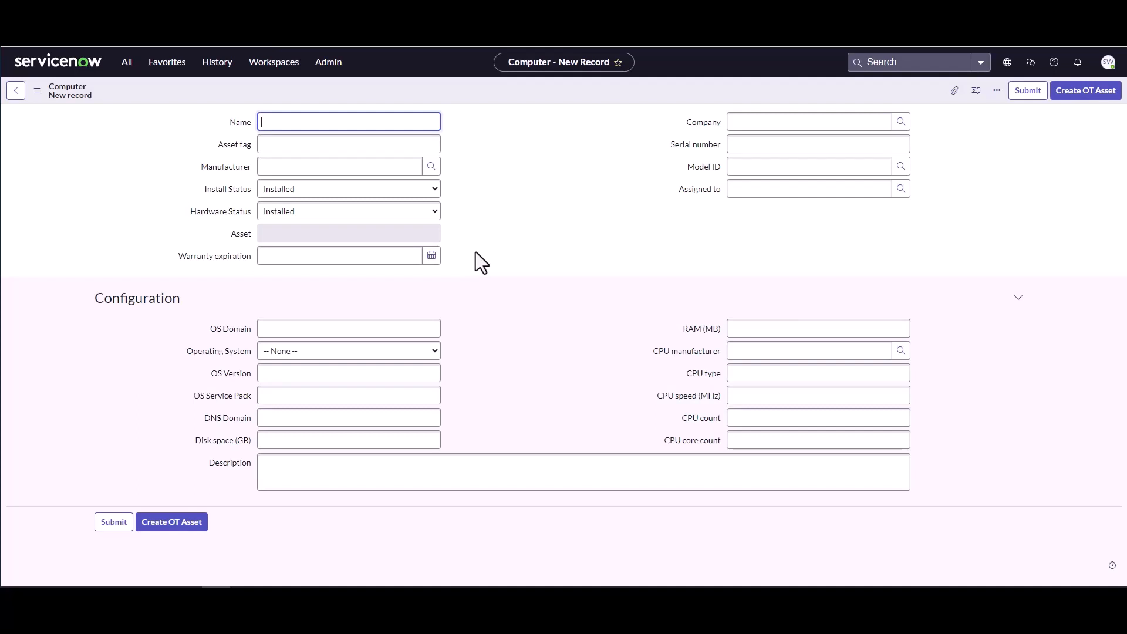
text(Test  delay creation)
drag(333, 121, 279, 141)
key(ctrl+c)
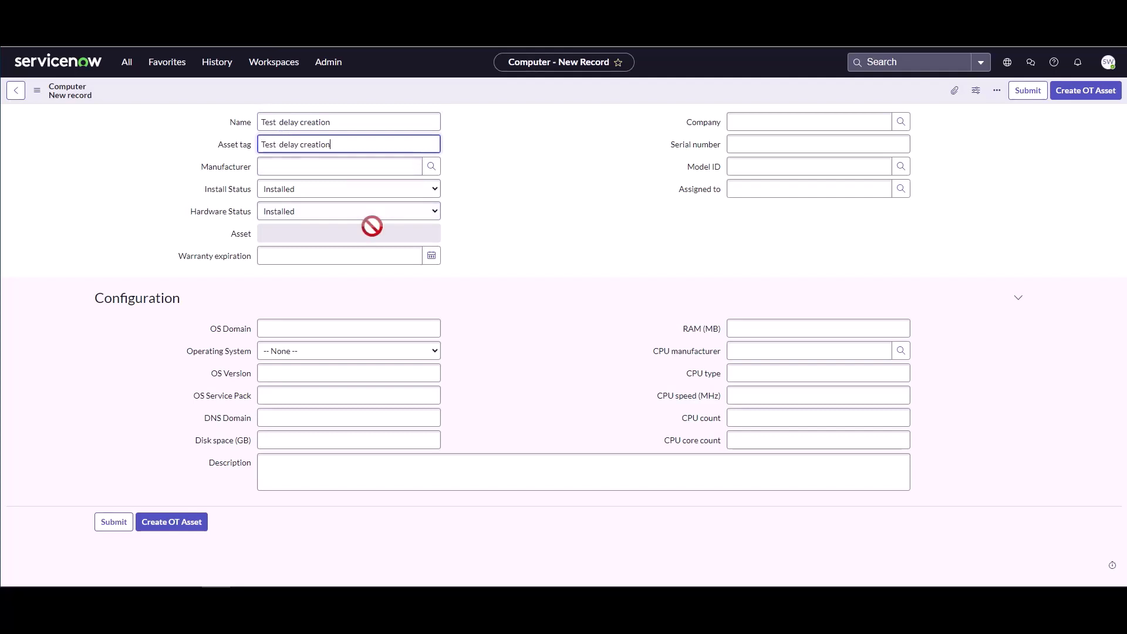
click(379, 169)
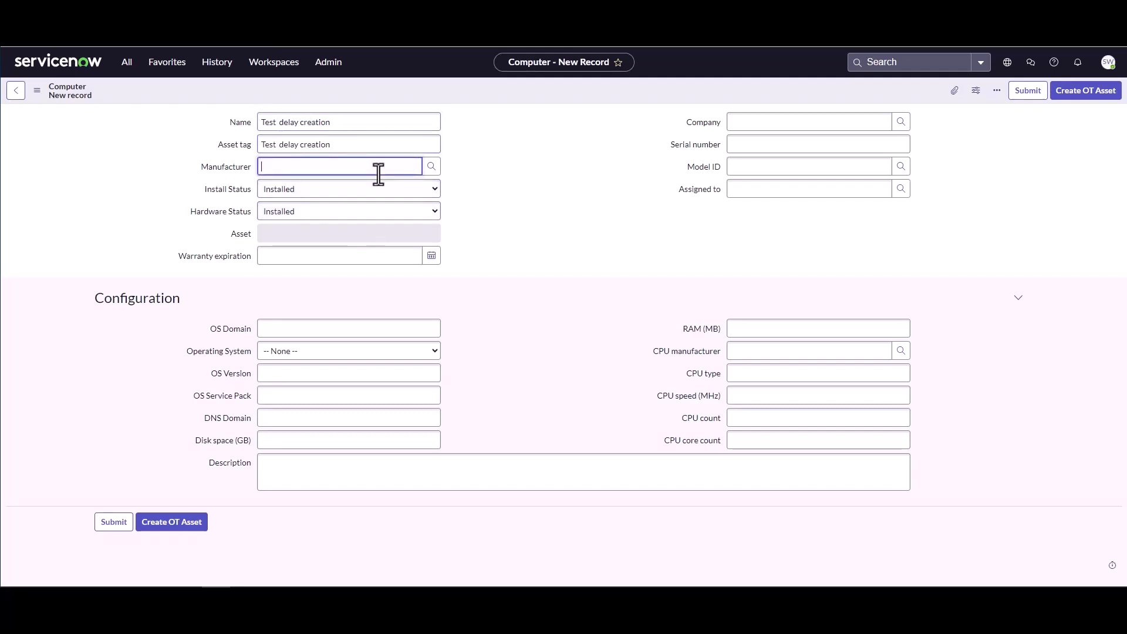
click(330, 197)
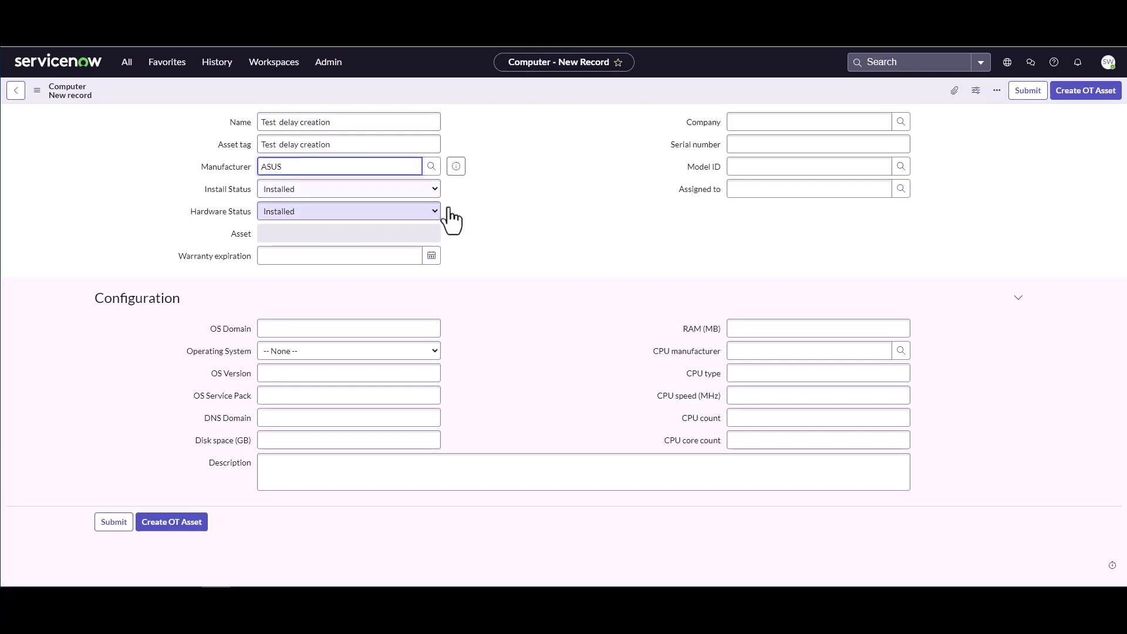
click(759, 144)
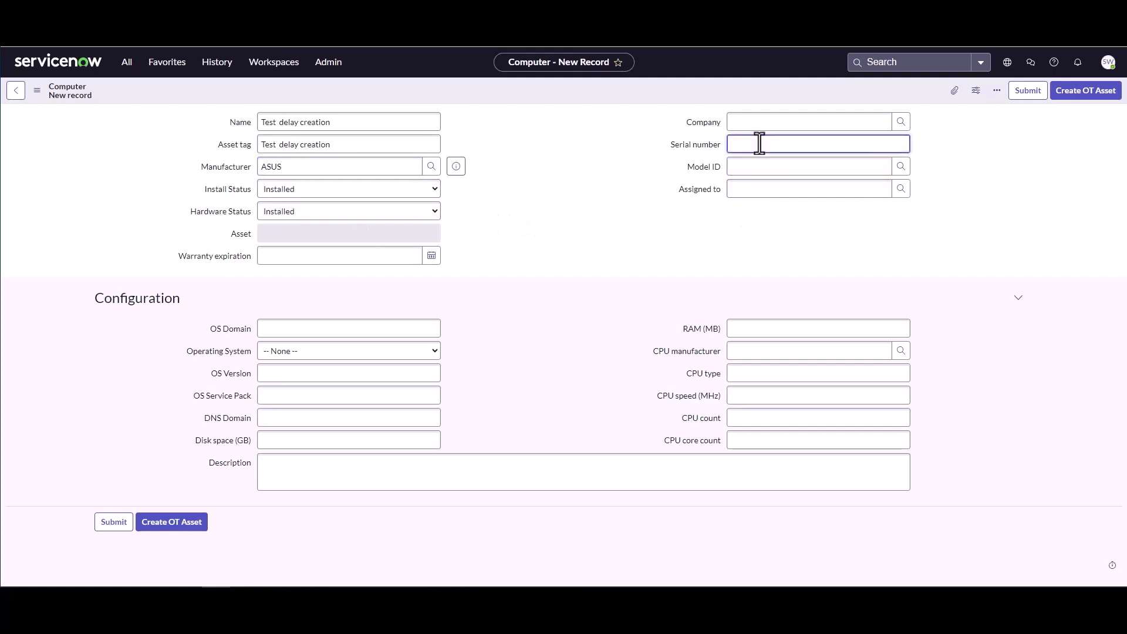
key(ctrl+v)
drag(805, 143, 744, 145)
text(Delay1247298538265)
drag(813, 144, 675, 146)
click(902, 168)
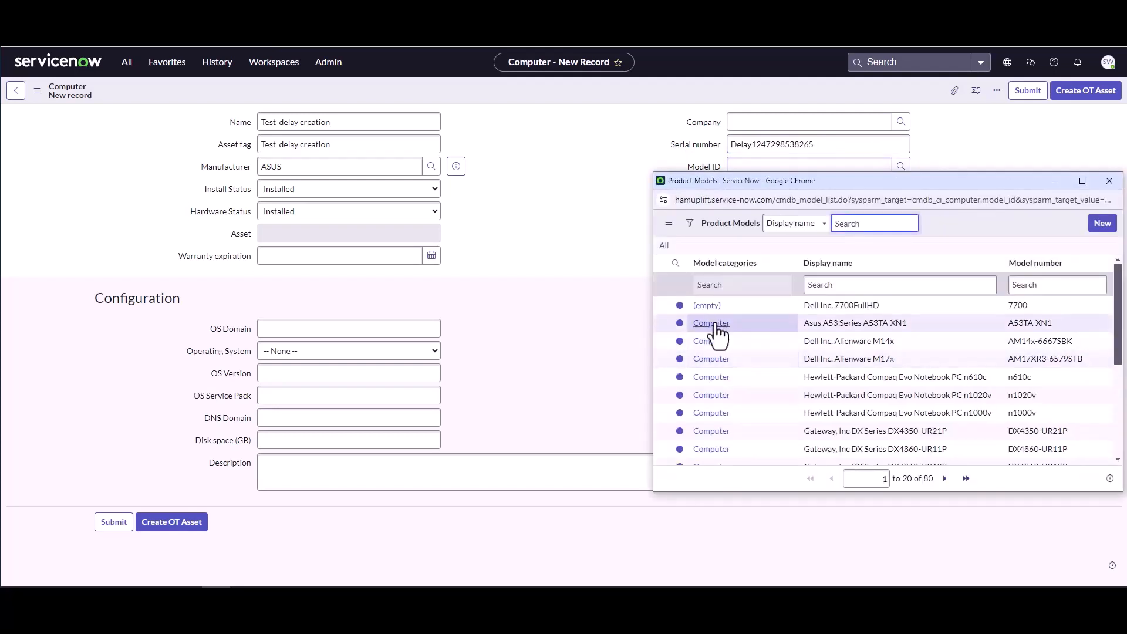
click(714, 324)
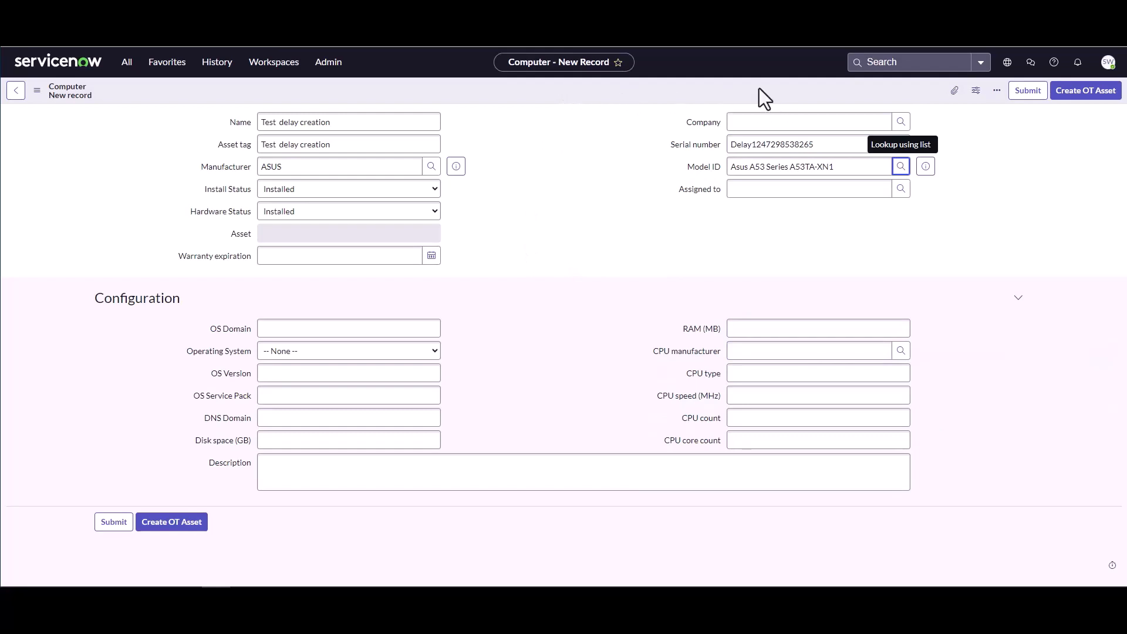
click(1014, 94)
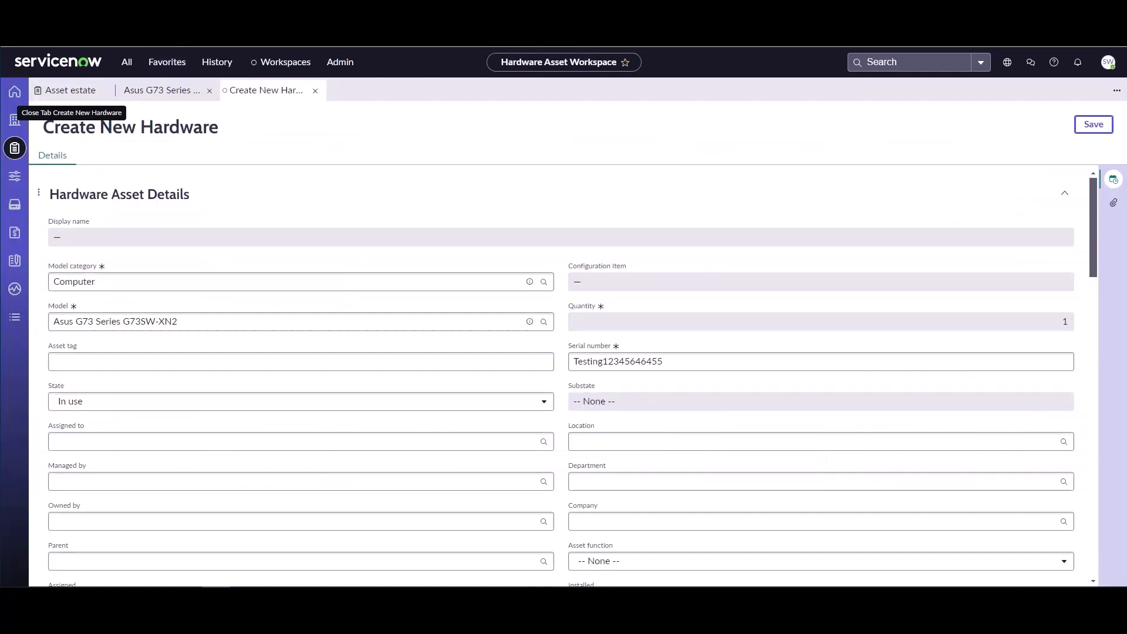
click(59, 94)
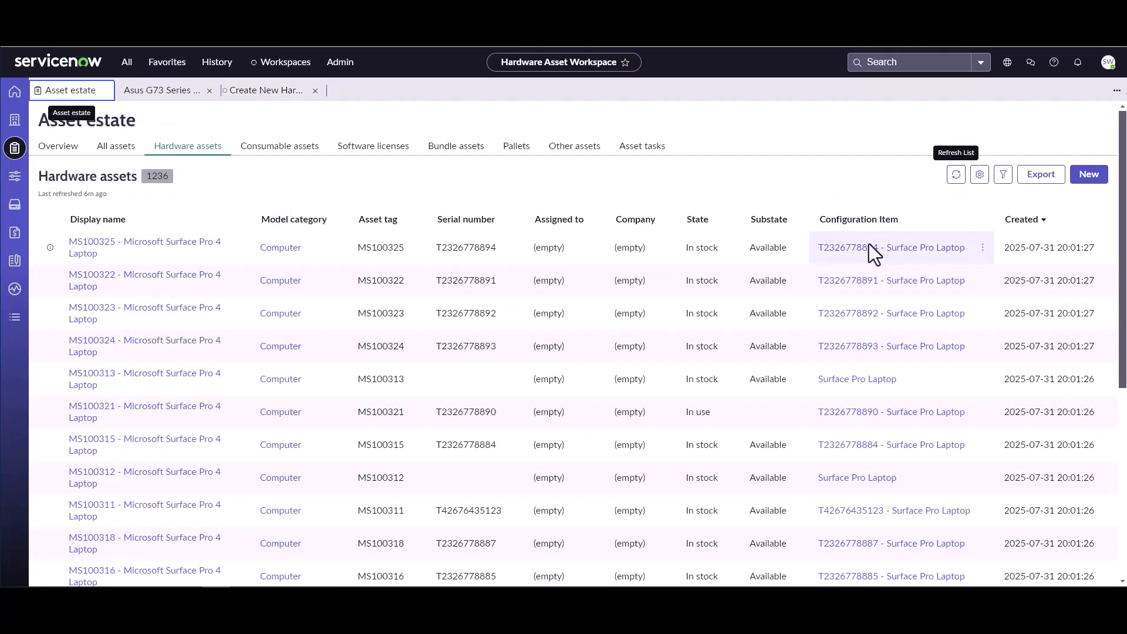
click(514, 219)
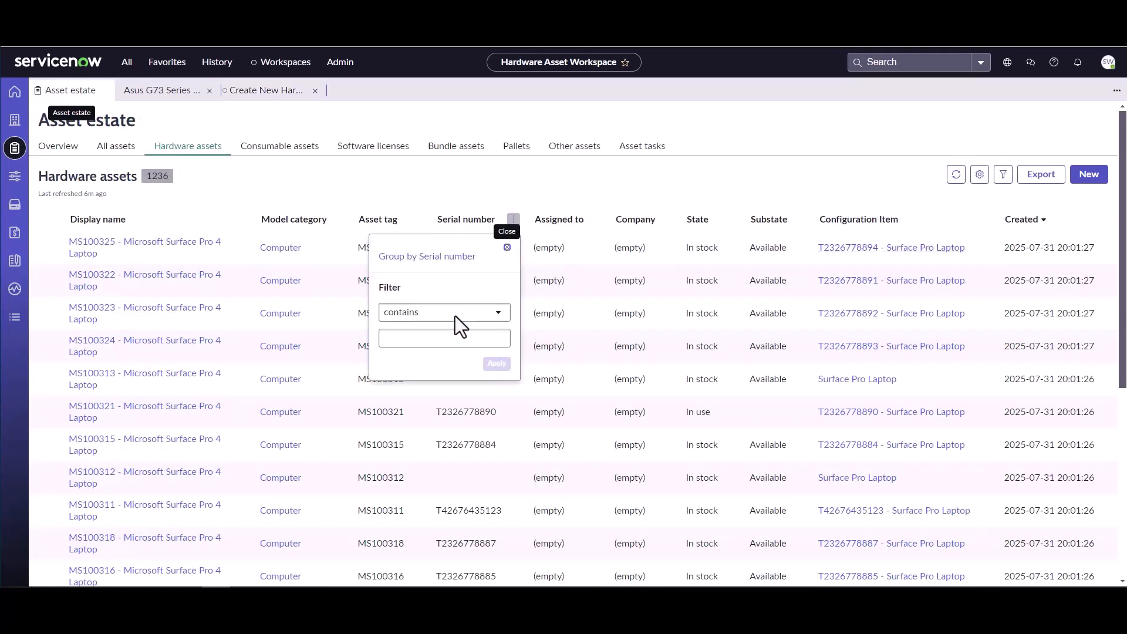
click(451, 338)
key(ctrl+v)
key(Return)
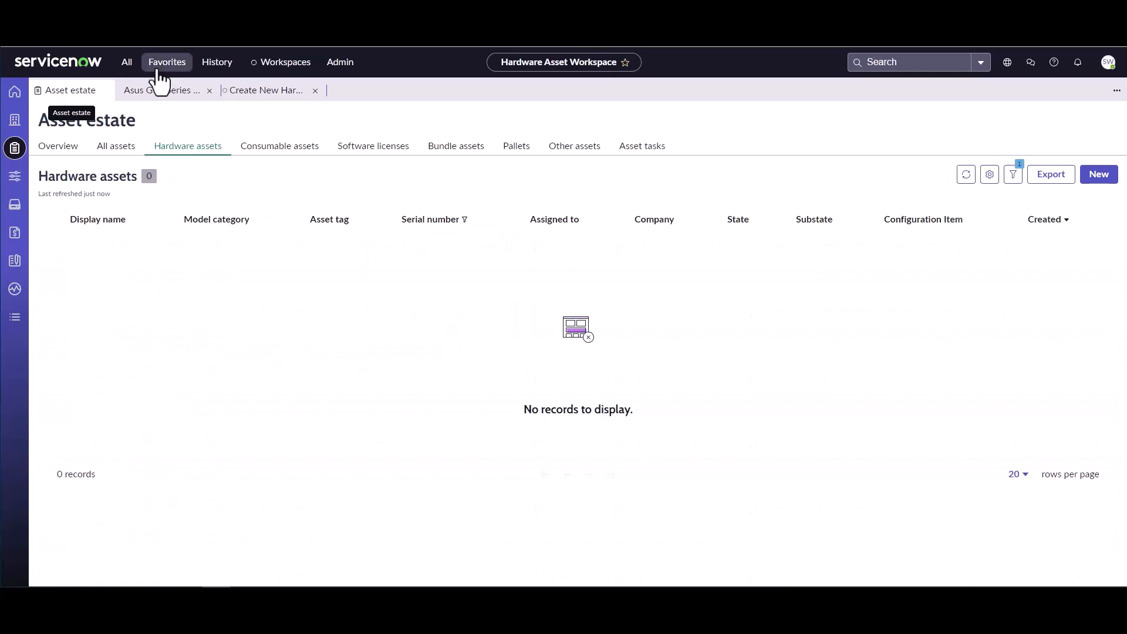
Find the asset administration modules and open the Asset Creation Queue
click(131, 68)
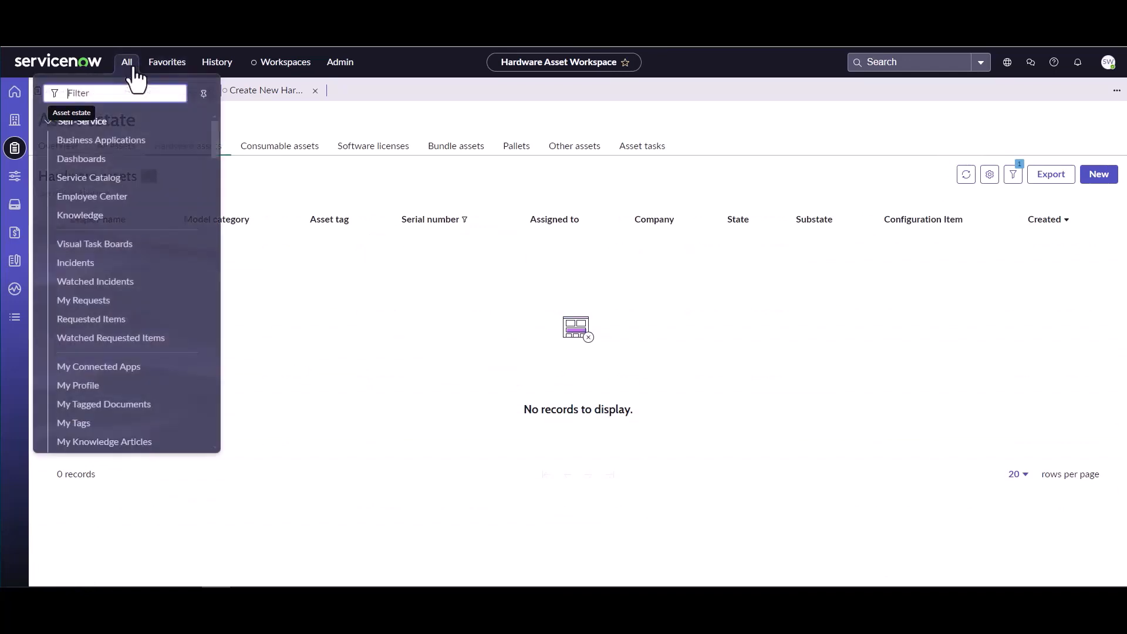
text(asset)
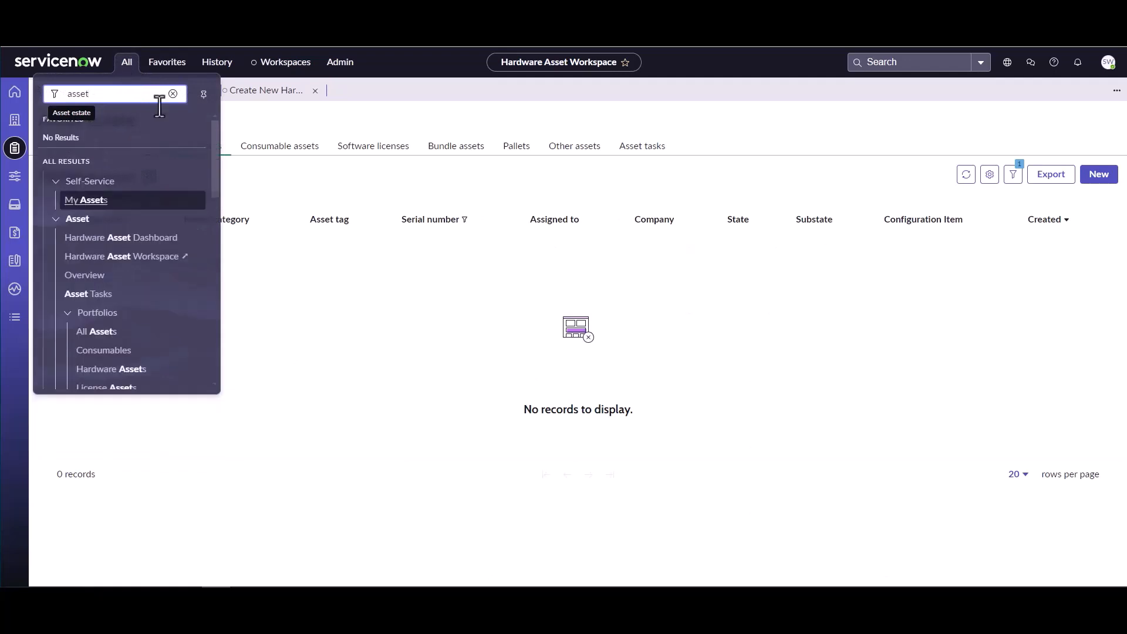
scroll(138, 267, down, 5)
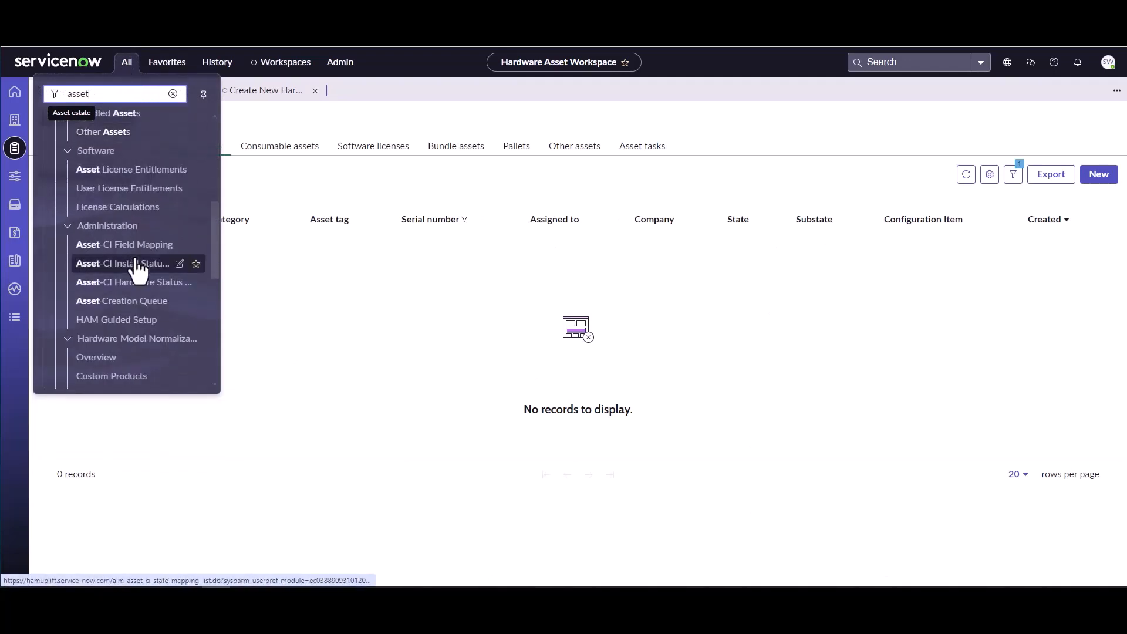
click(105, 301)
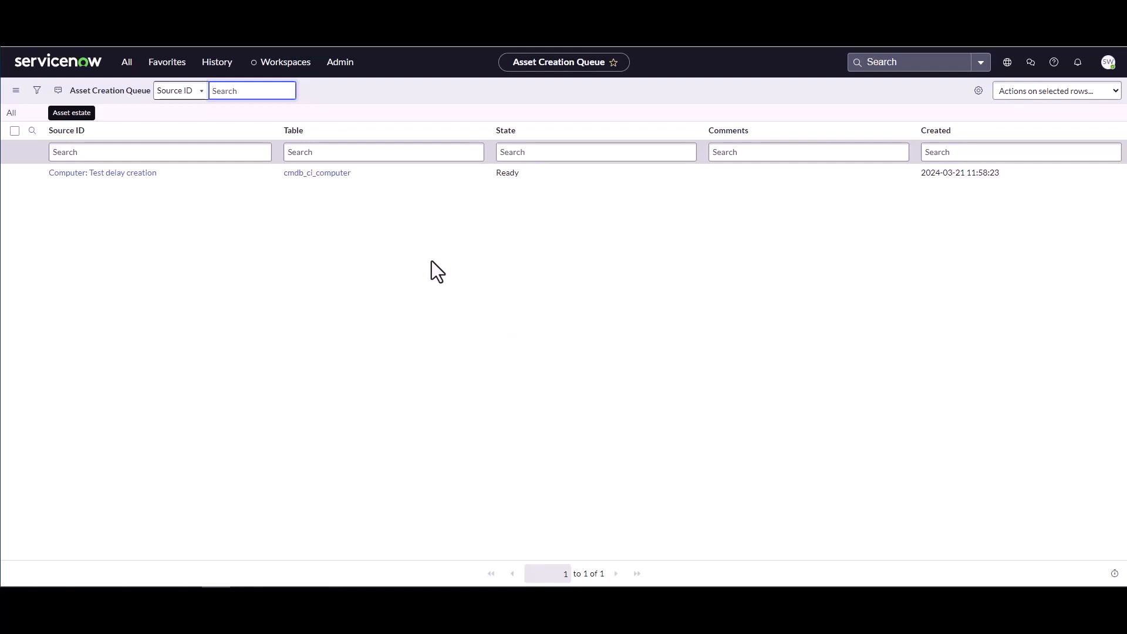
Search the navigator for scheduled jobs and open the System Definition Scheduled Jobs list
click(128, 63)
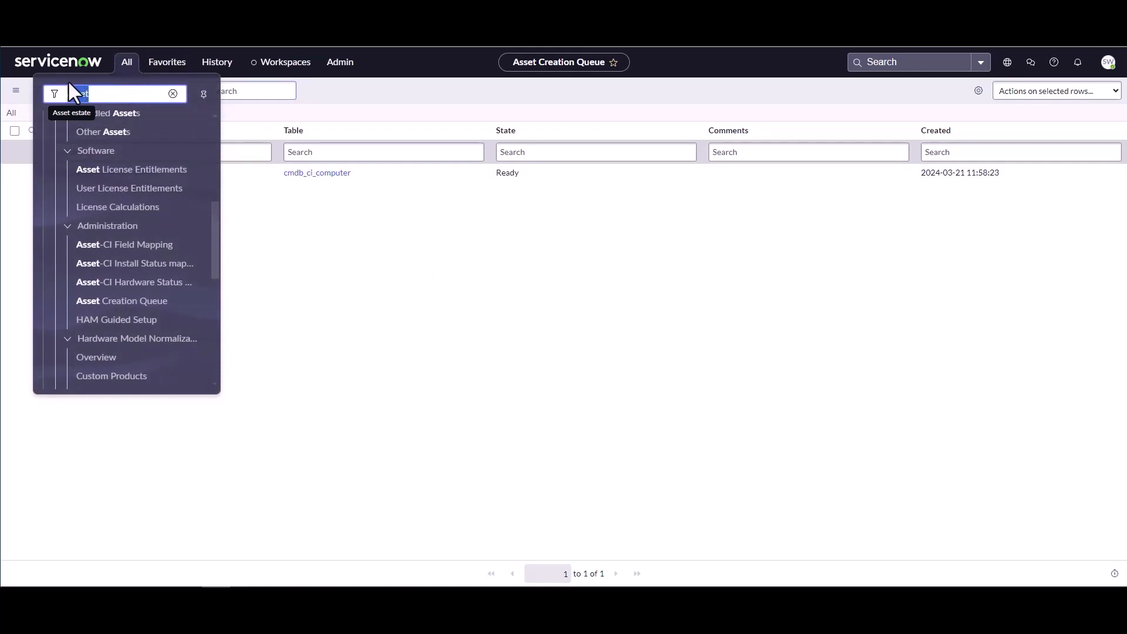
text(sched)
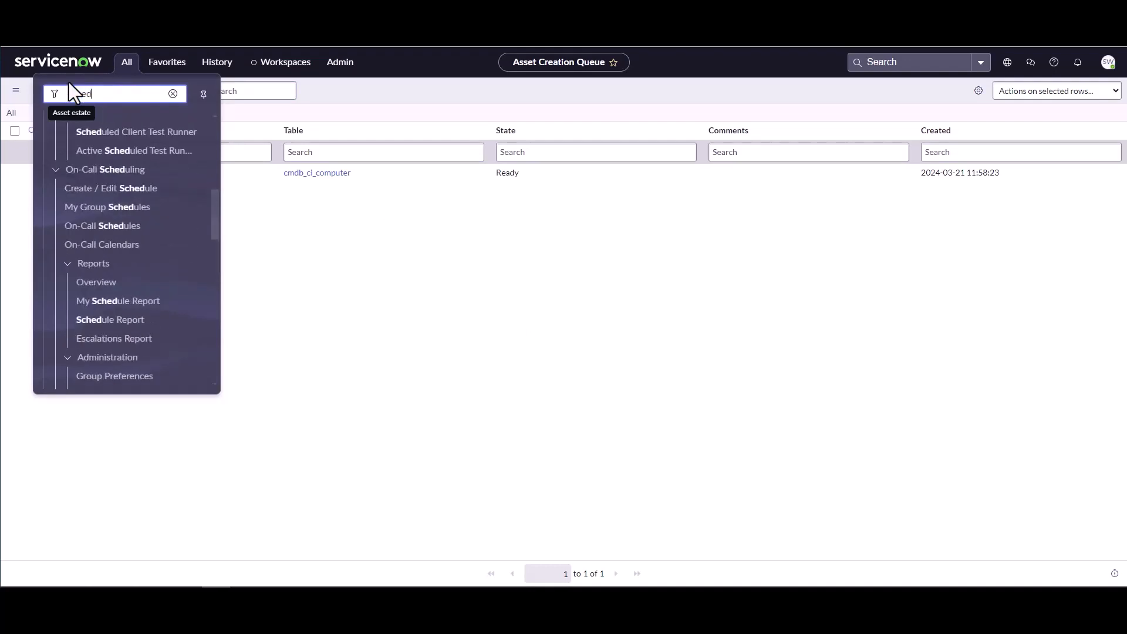
text(uled)
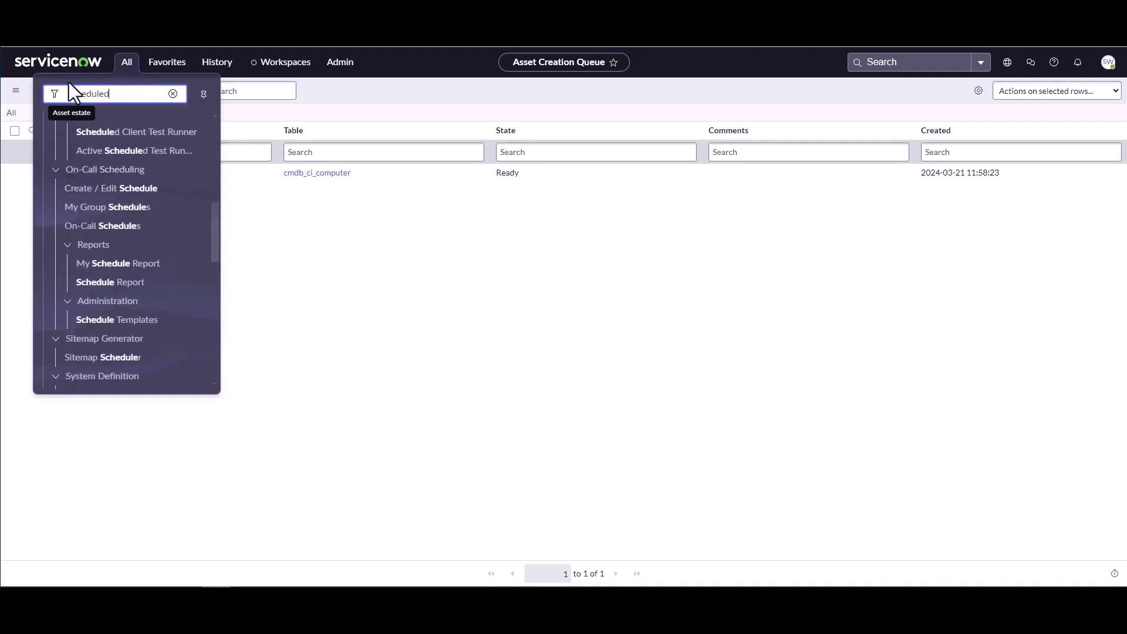
text( jobs)
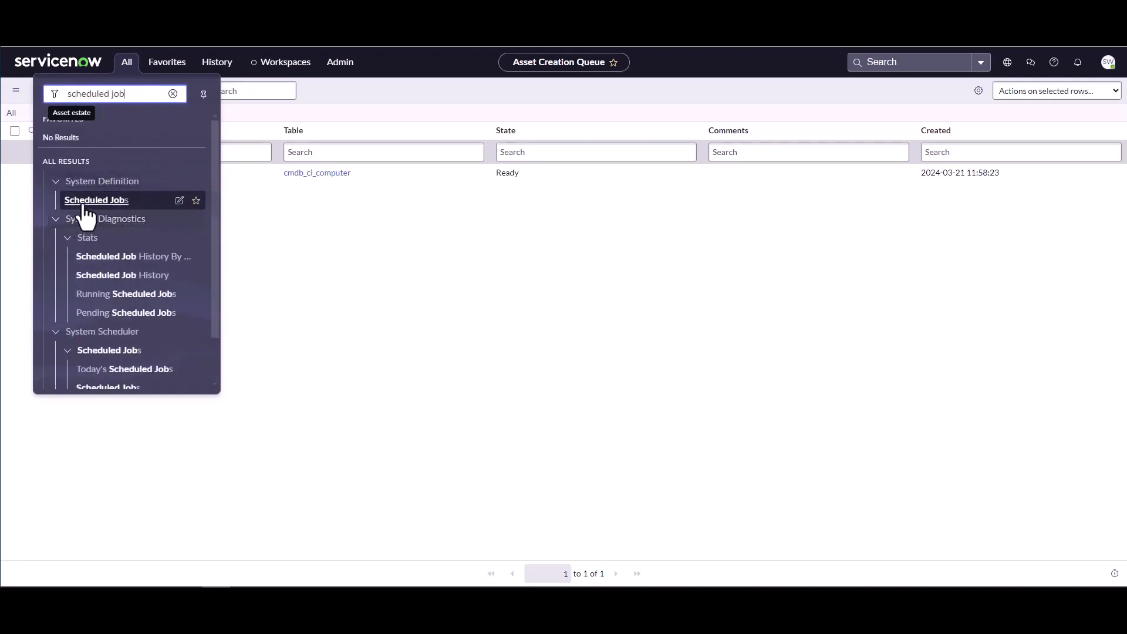
click(82, 202)
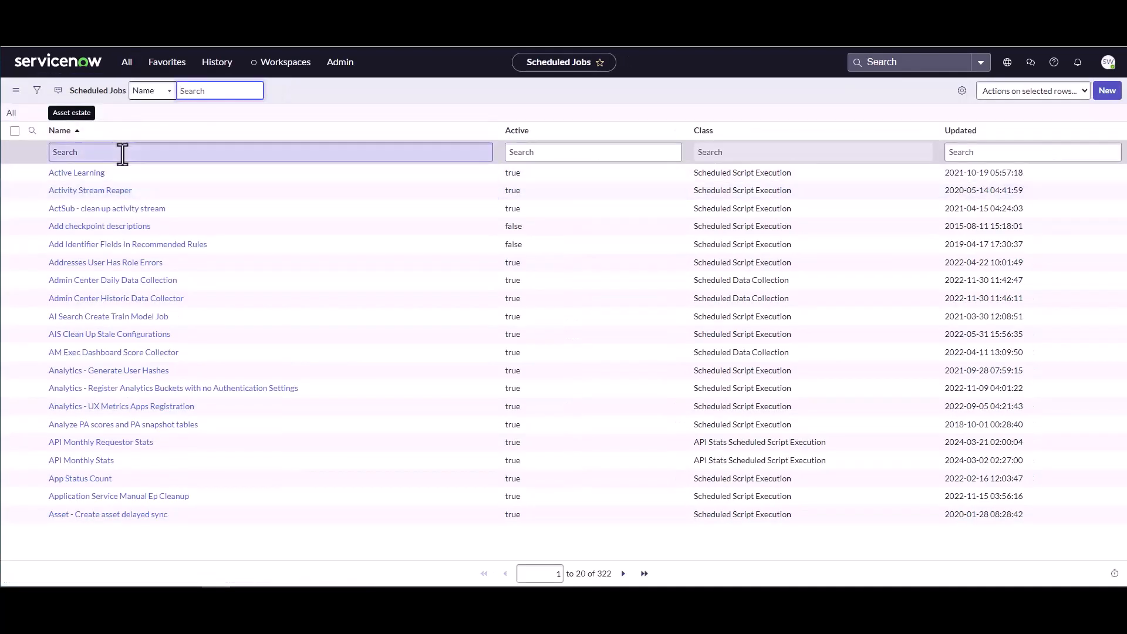
Filter the scheduled jobs by name *asset and execute Asset - Create asset delayed sync immediately
click(122, 152)
text(*asset)
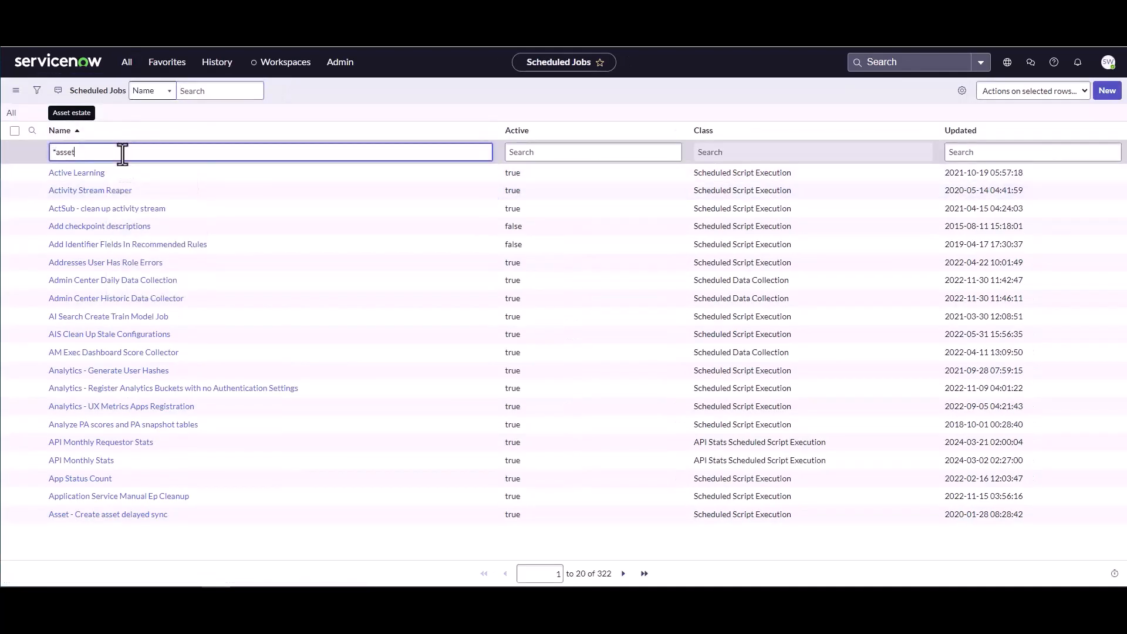
key(Return)
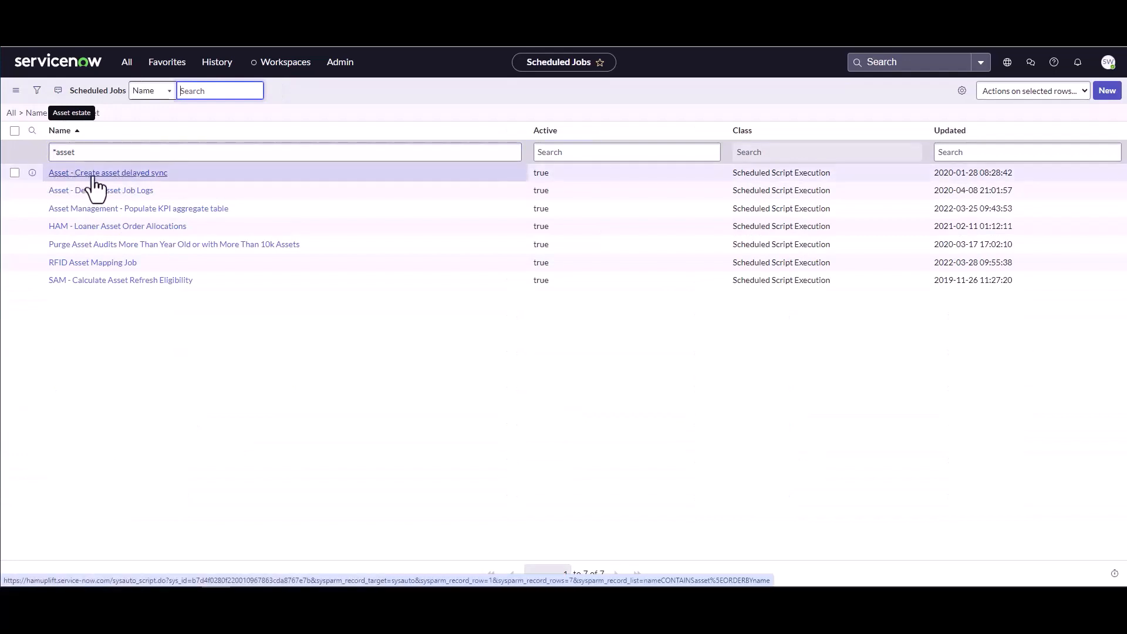
click(128, 174)
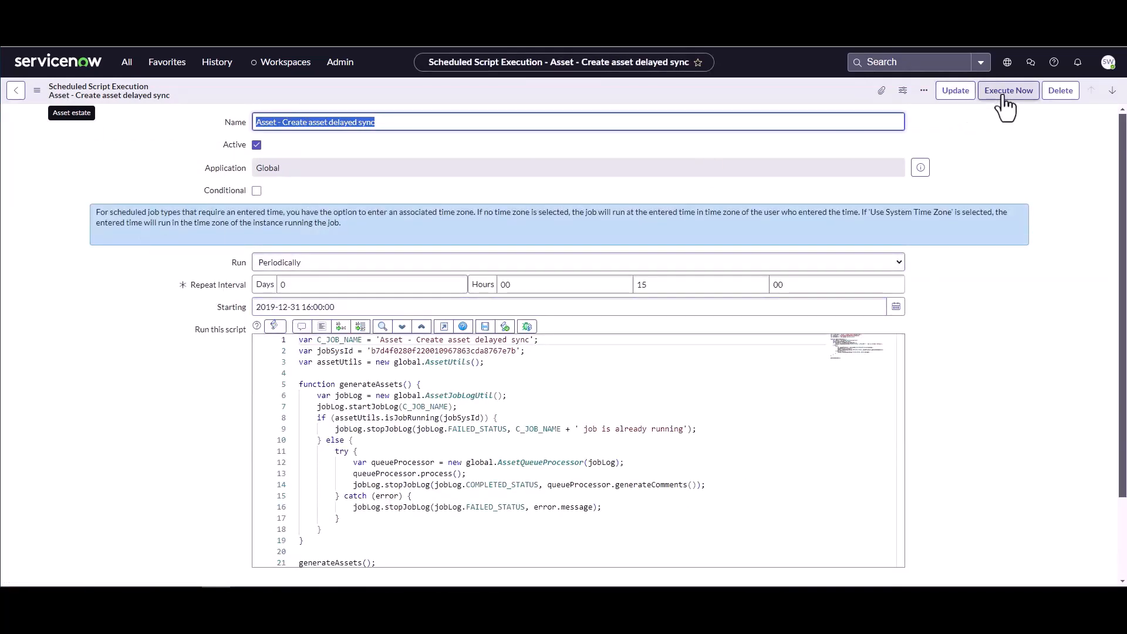
click(1003, 94)
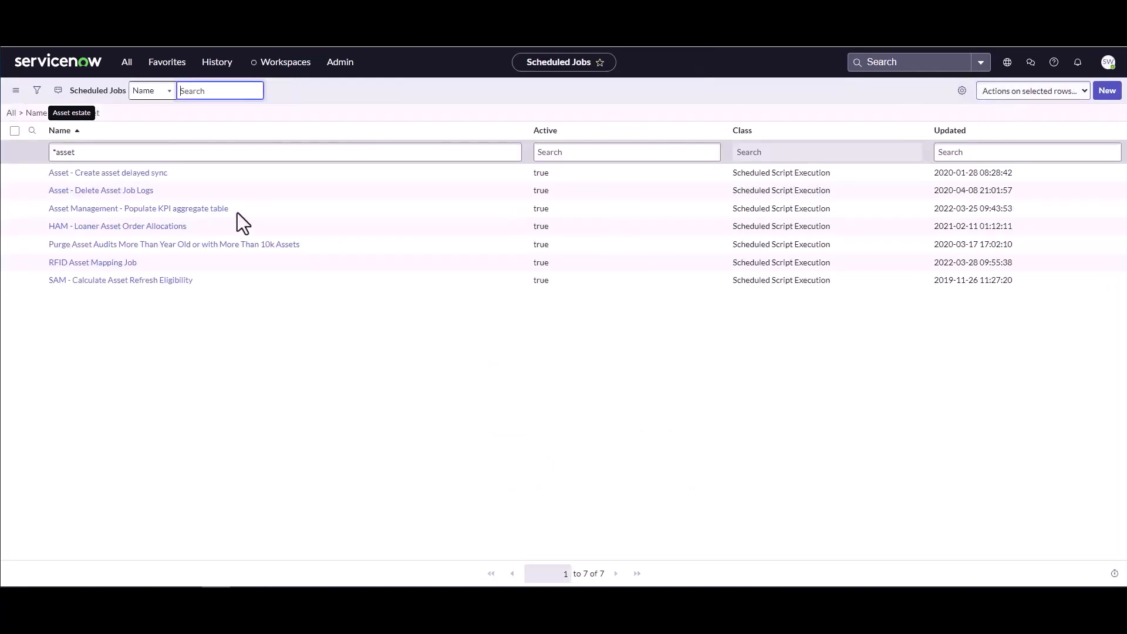
Reopen the Asset Creation Queue to check whether the Test delay creation entry has been processed
click(126, 62)
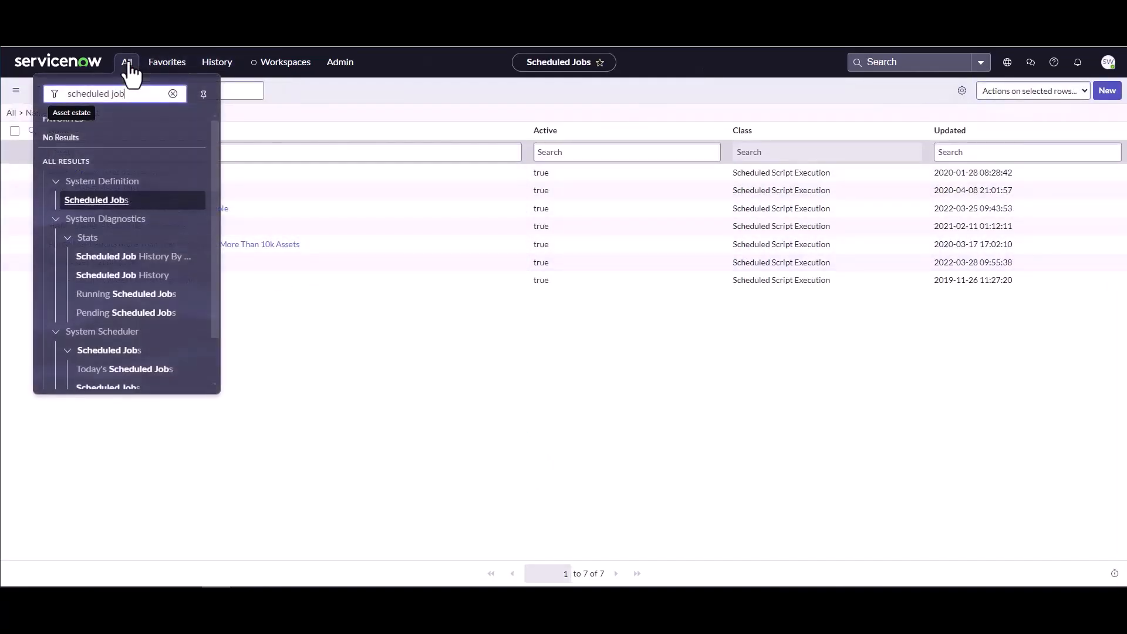
drag(128, 94, 56, 94)
text(a)
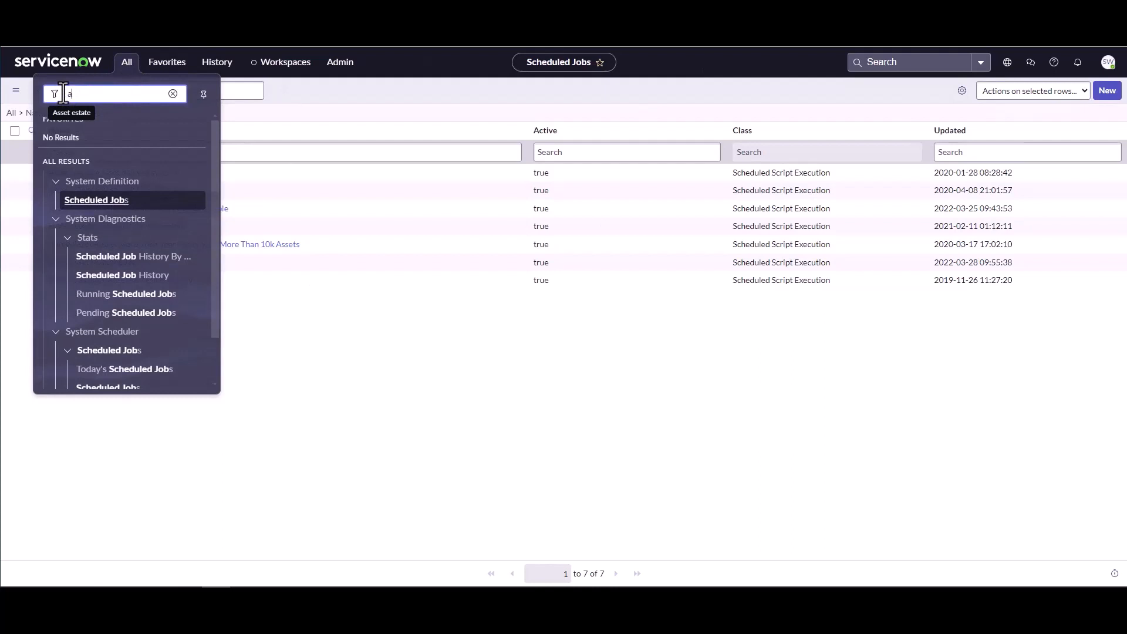
text(sset)
scroll(137, 314, down, 3)
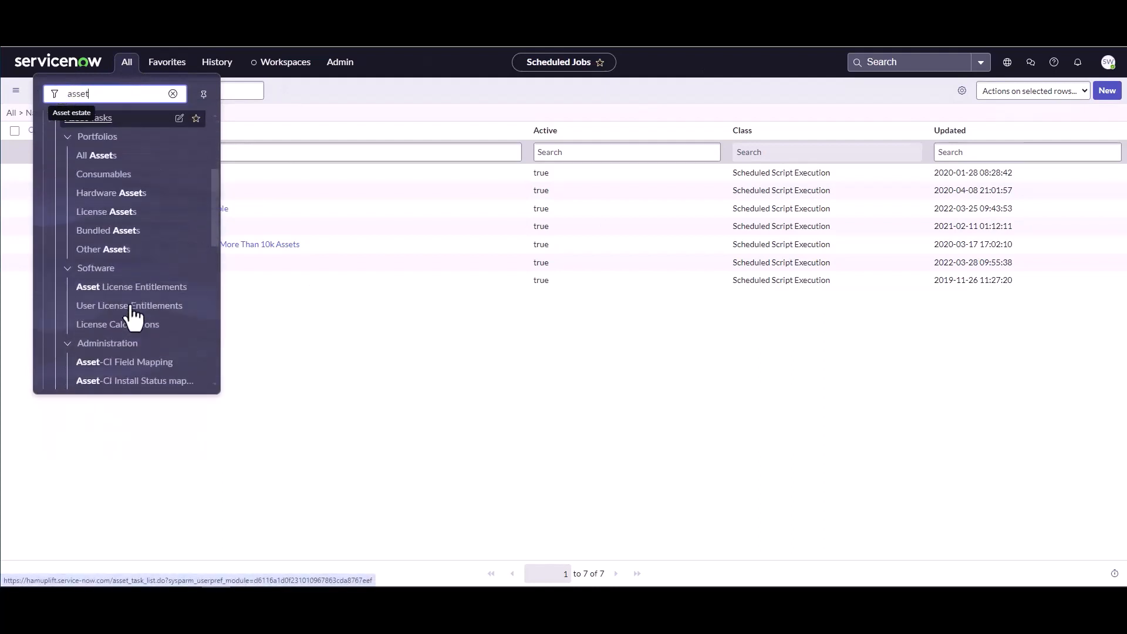
scroll(137, 311, down, 2)
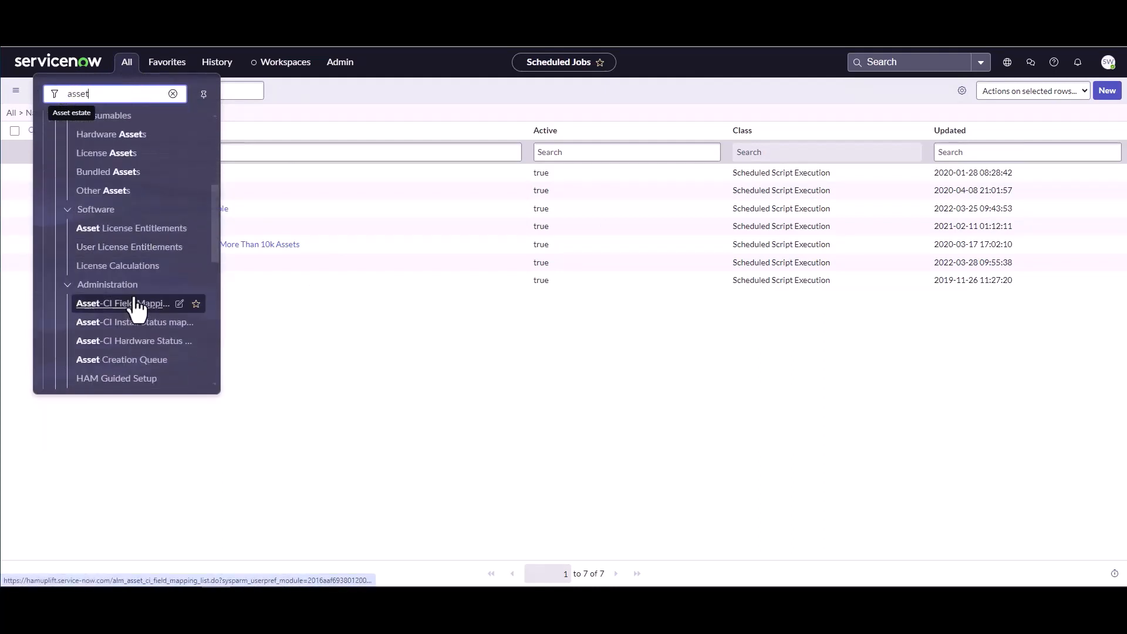
click(139, 357)
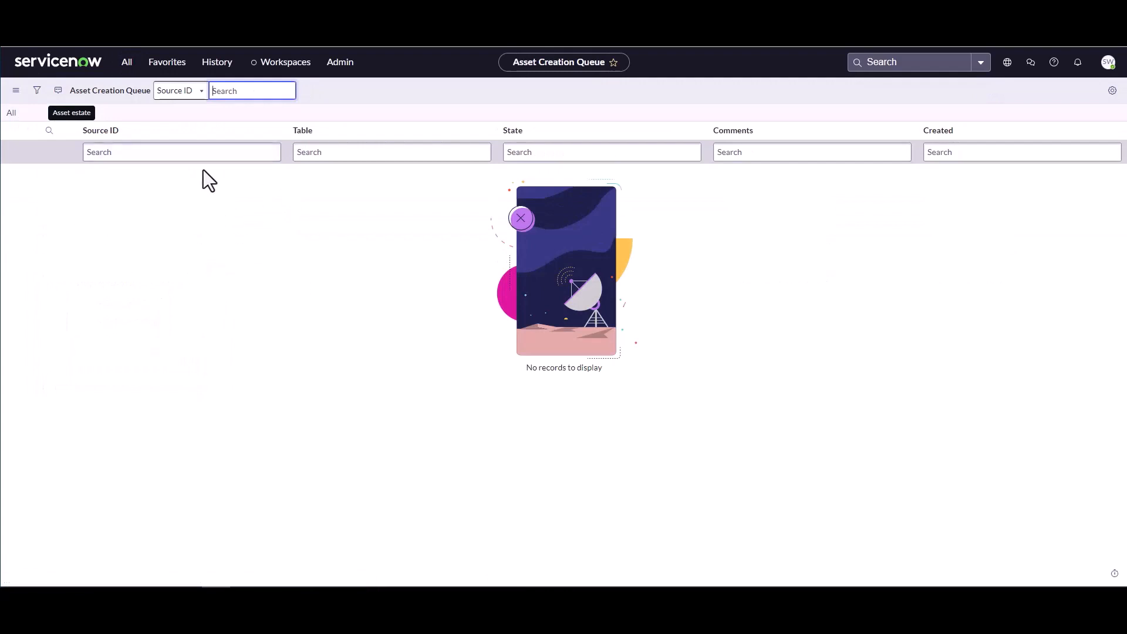
Return to the Hardware Asset Workspace and refresh the filtered Hardware assets list
click(257, 63)
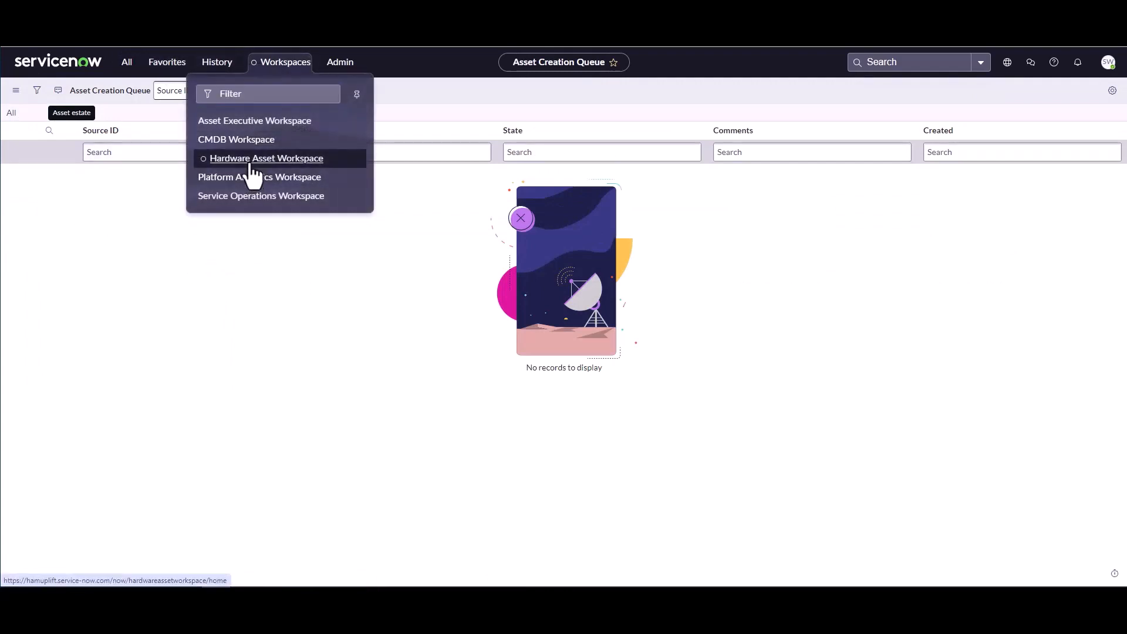
click(255, 158)
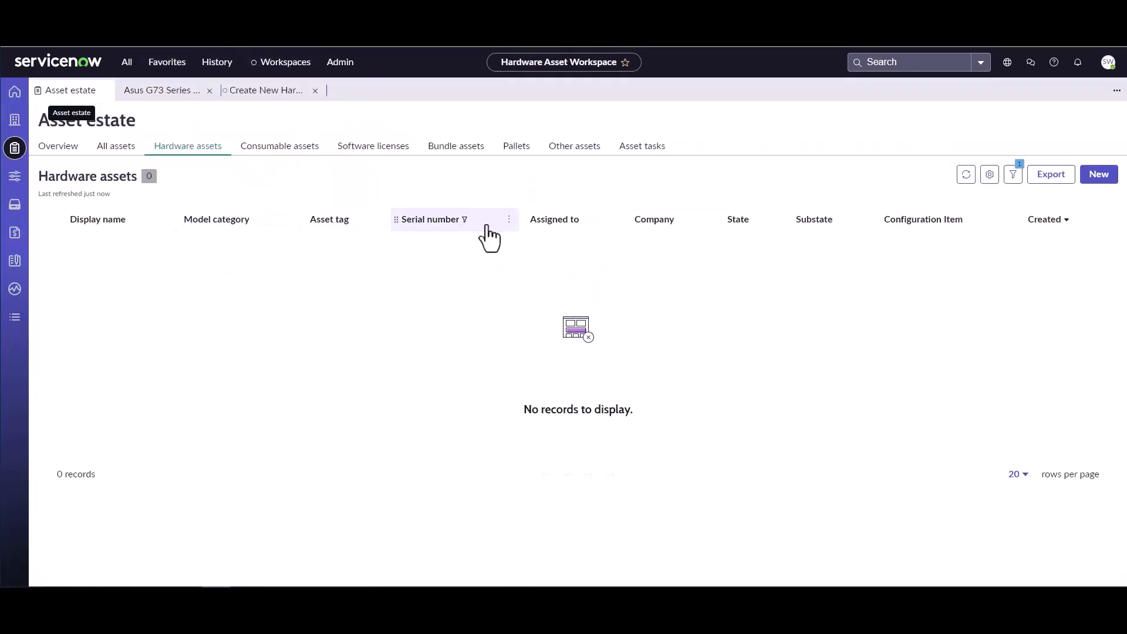
click(967, 175)
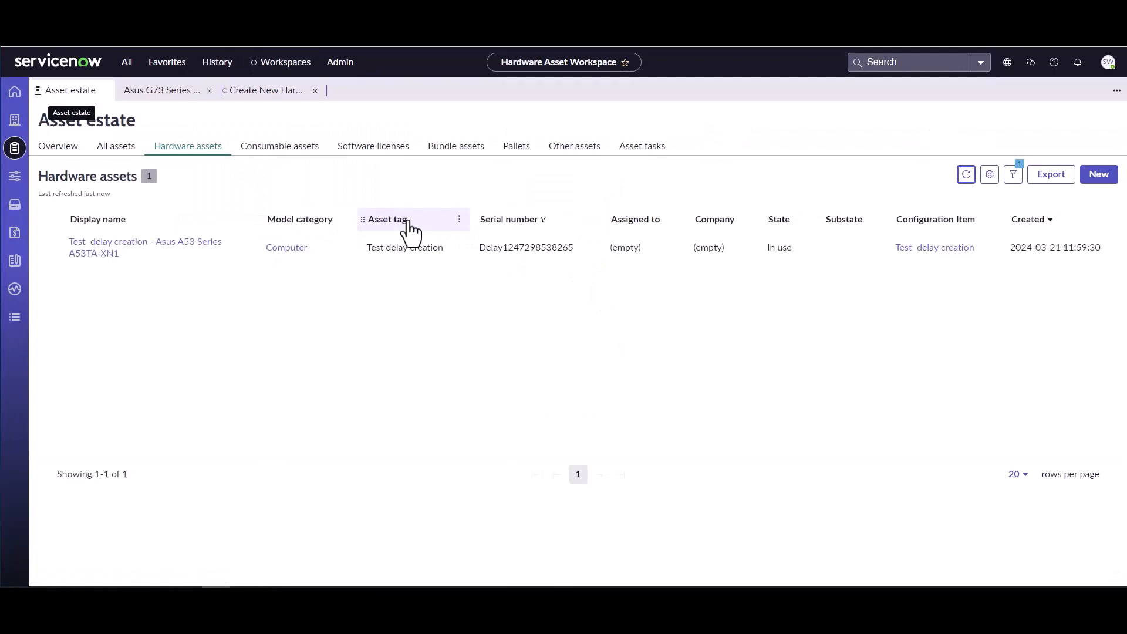